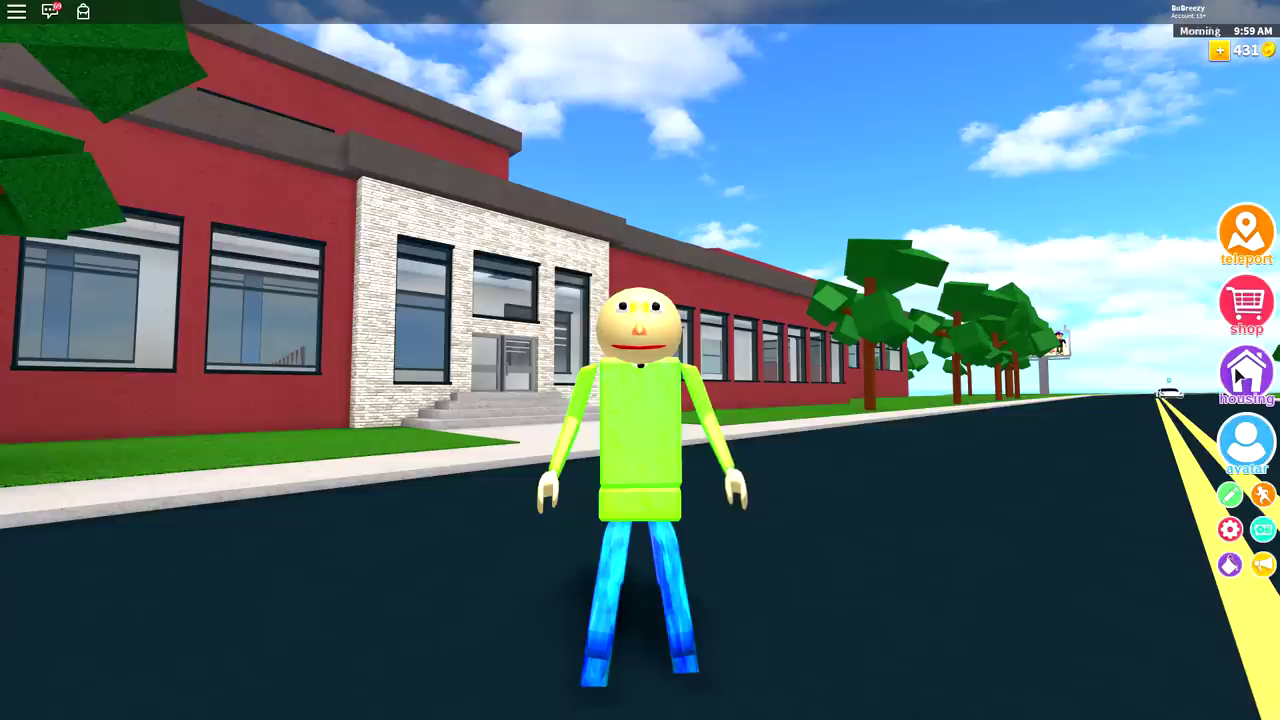
- Dismiss the Next Class notice so the avatar editor can be opened
click(710, 70)
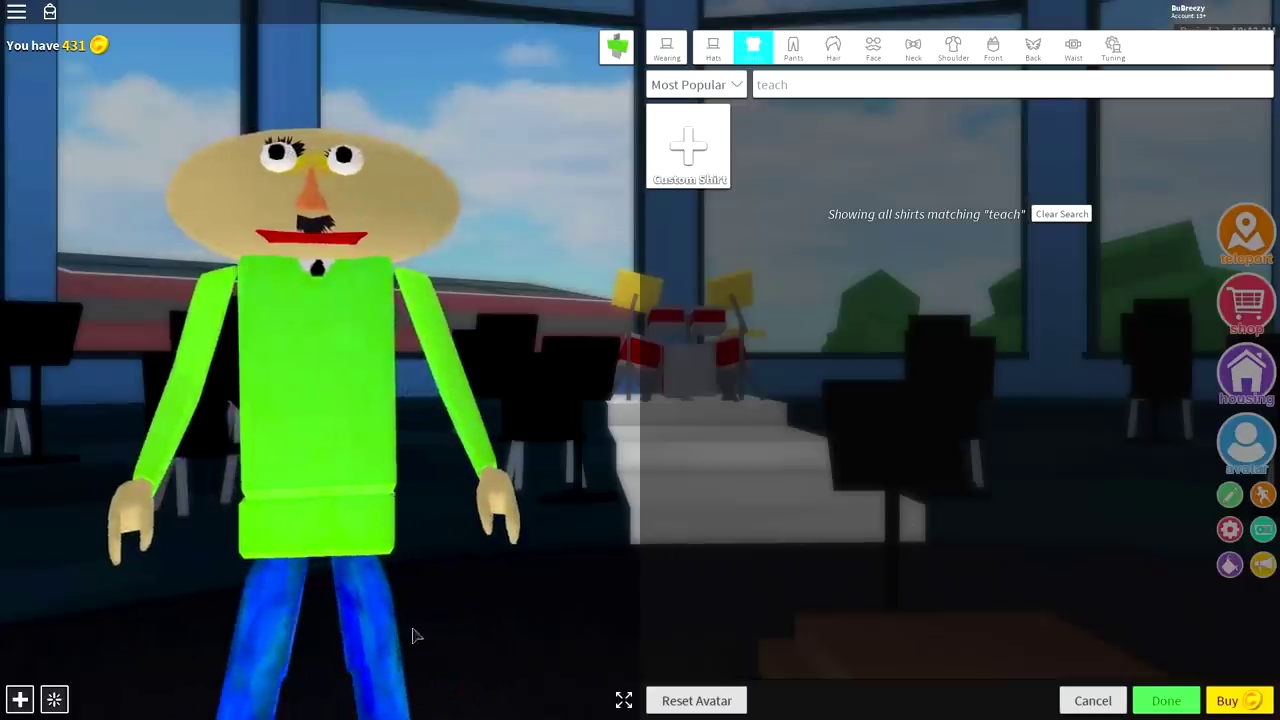
- Reset to the default Roblox avatar and walk the respawned character briefly
click(722, 697)
click(766, 437)
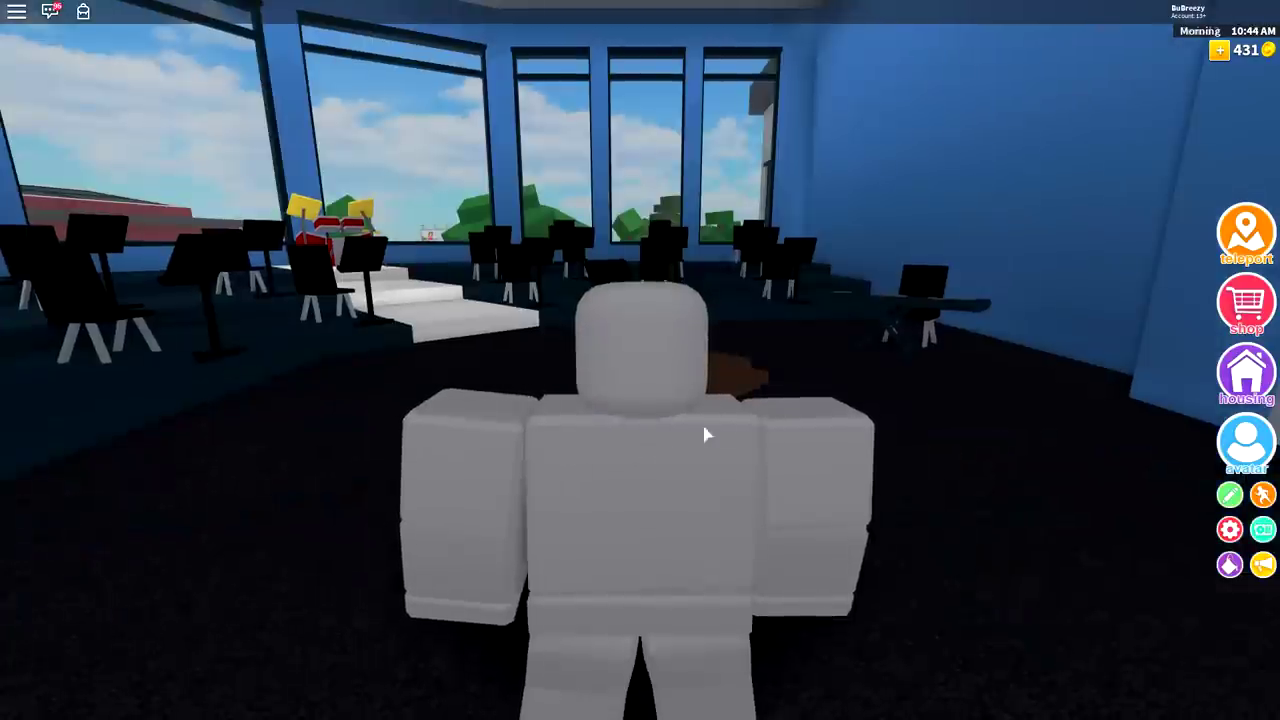
key(w)
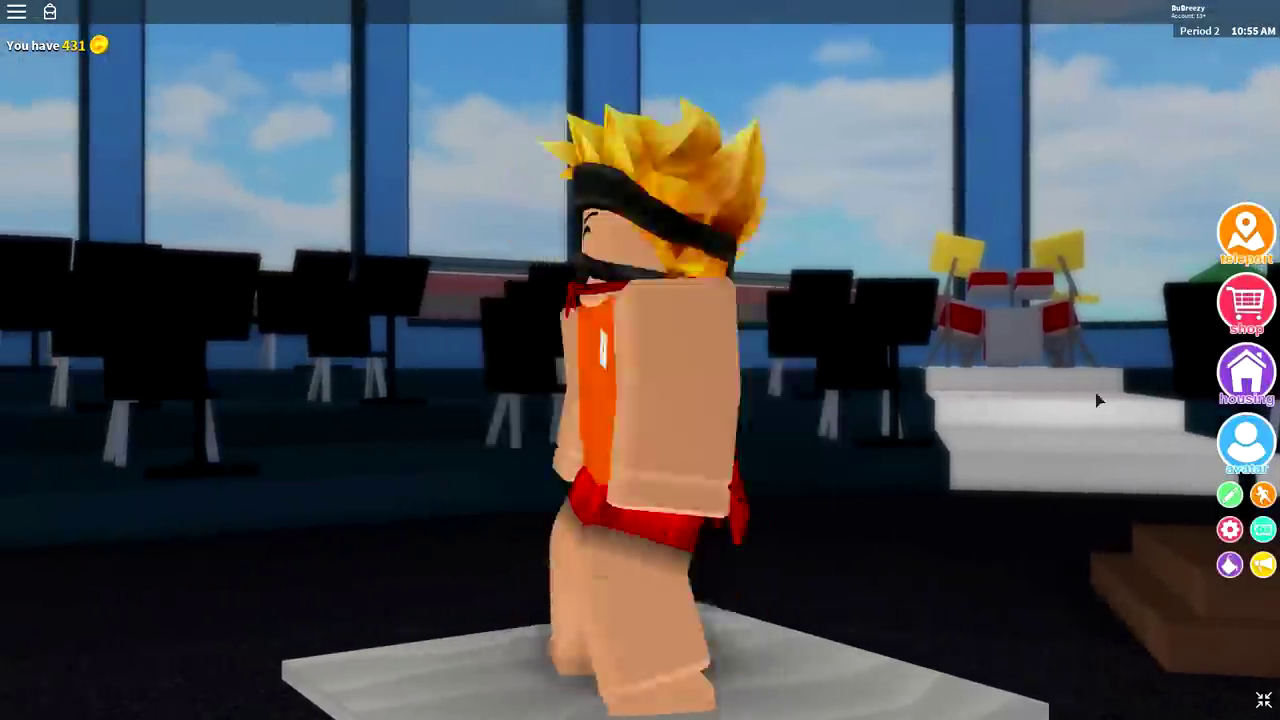
key(s)
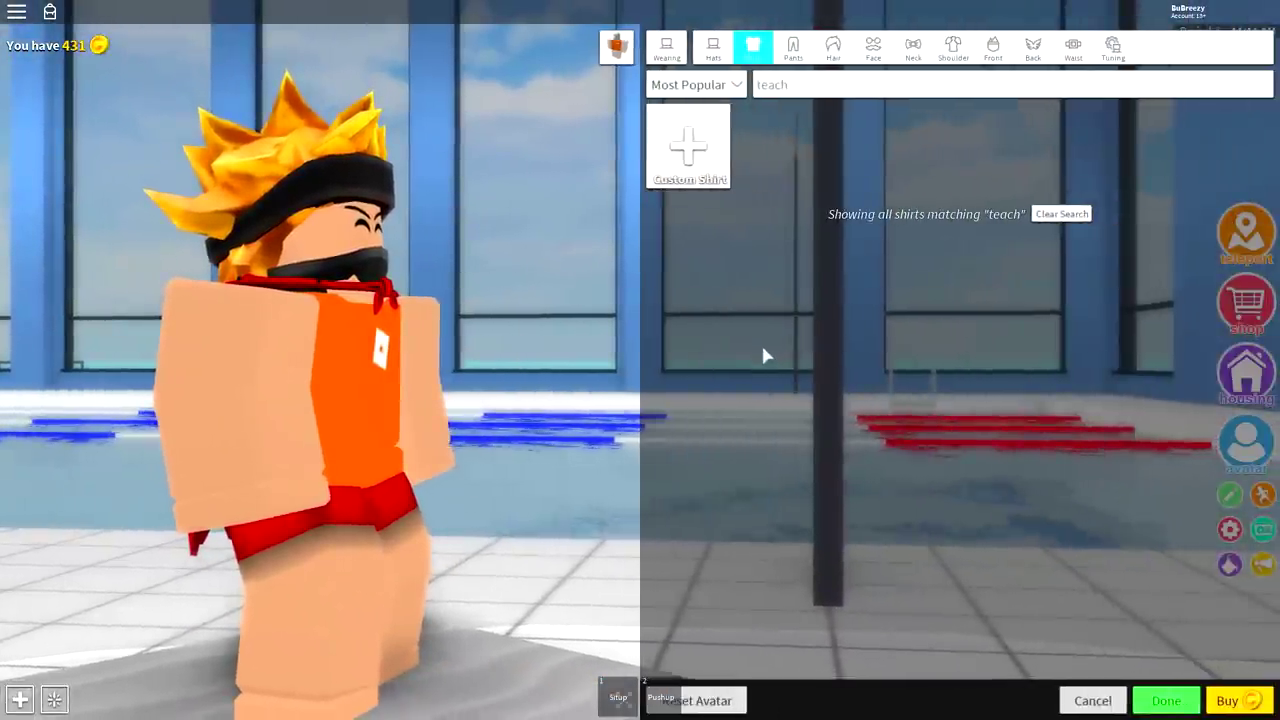
- Clear the shirt search and unequip the cape and blond hair, then rotate the preview
click(829, 88)
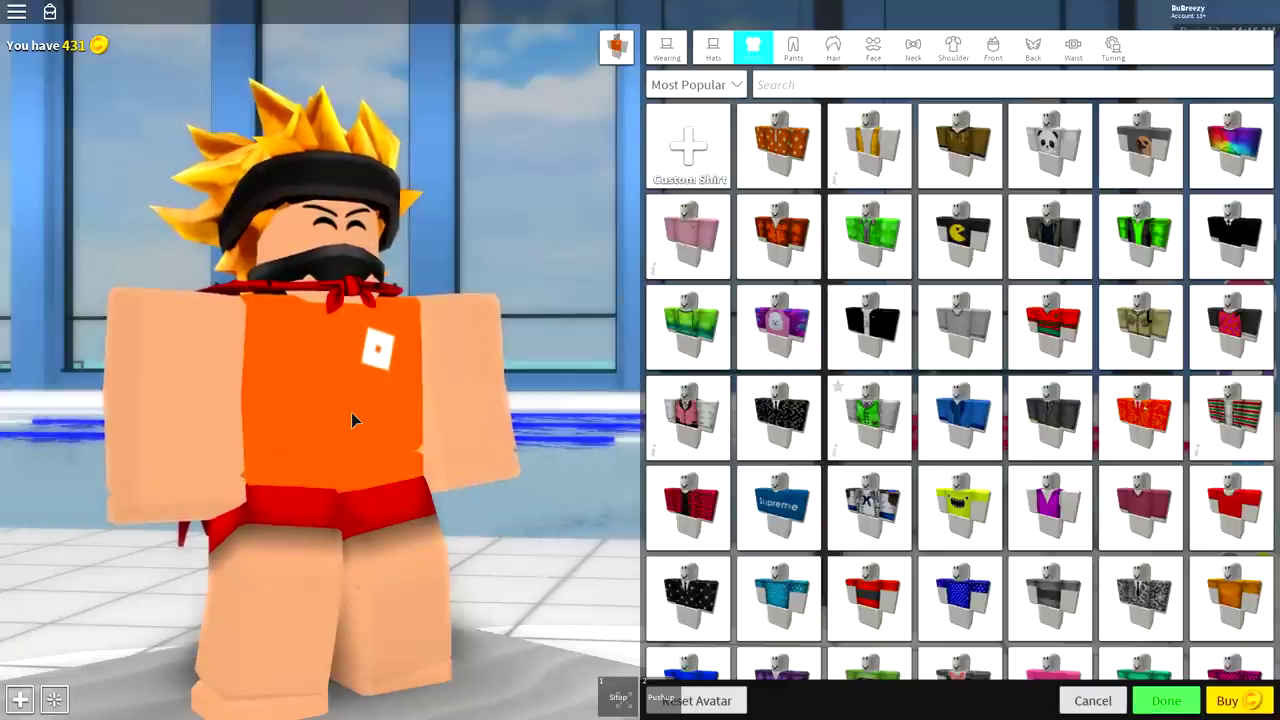
click(1115, 48)
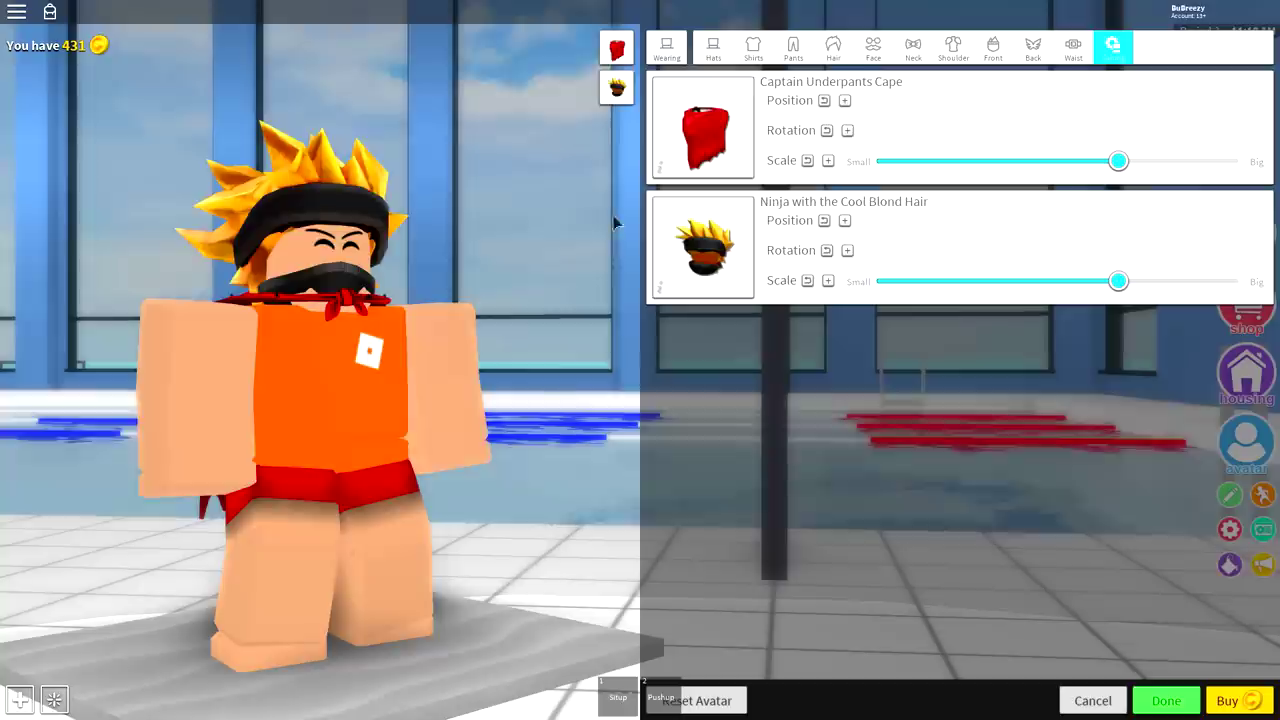
click(625, 55)
click(625, 55)
drag(601, 350, 138, 447)
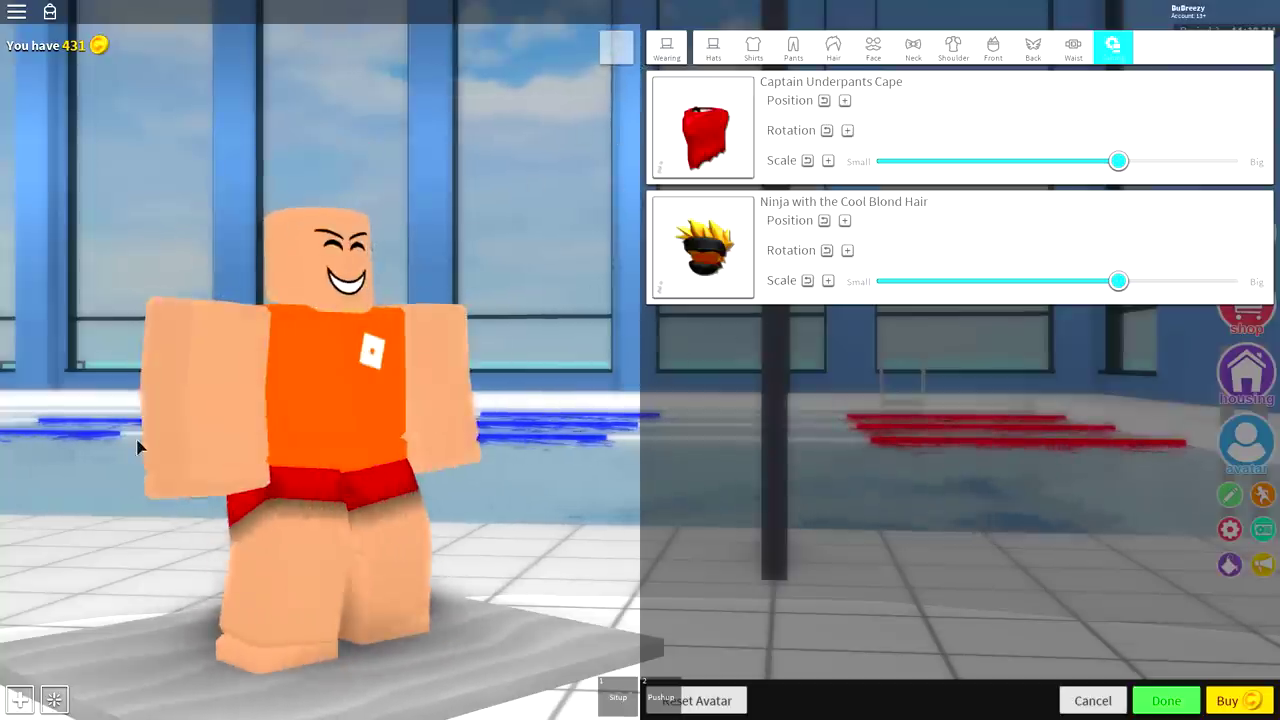
click(1033, 52)
click(1025, 58)
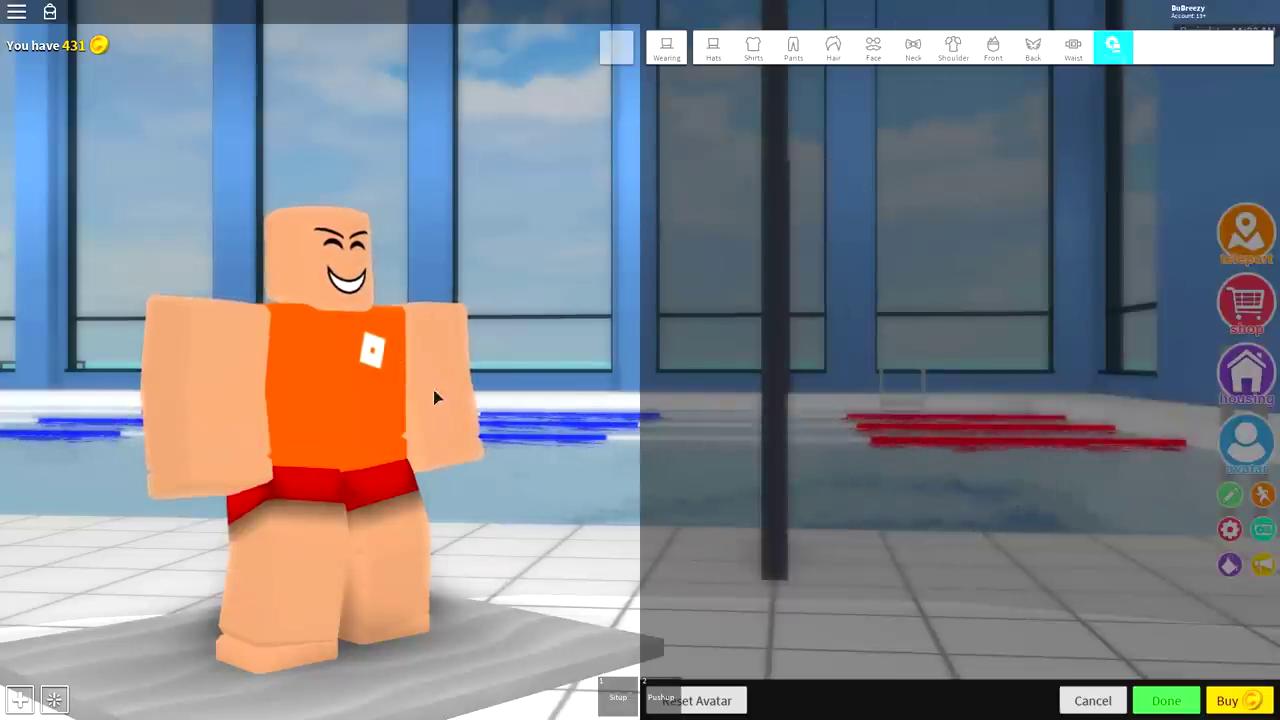
mouse_move(434, 397)
mouse_down()
mouse_move(591, 409)
mouse_move(334, 420)
mouse_move(400, 416)
mouse_up()
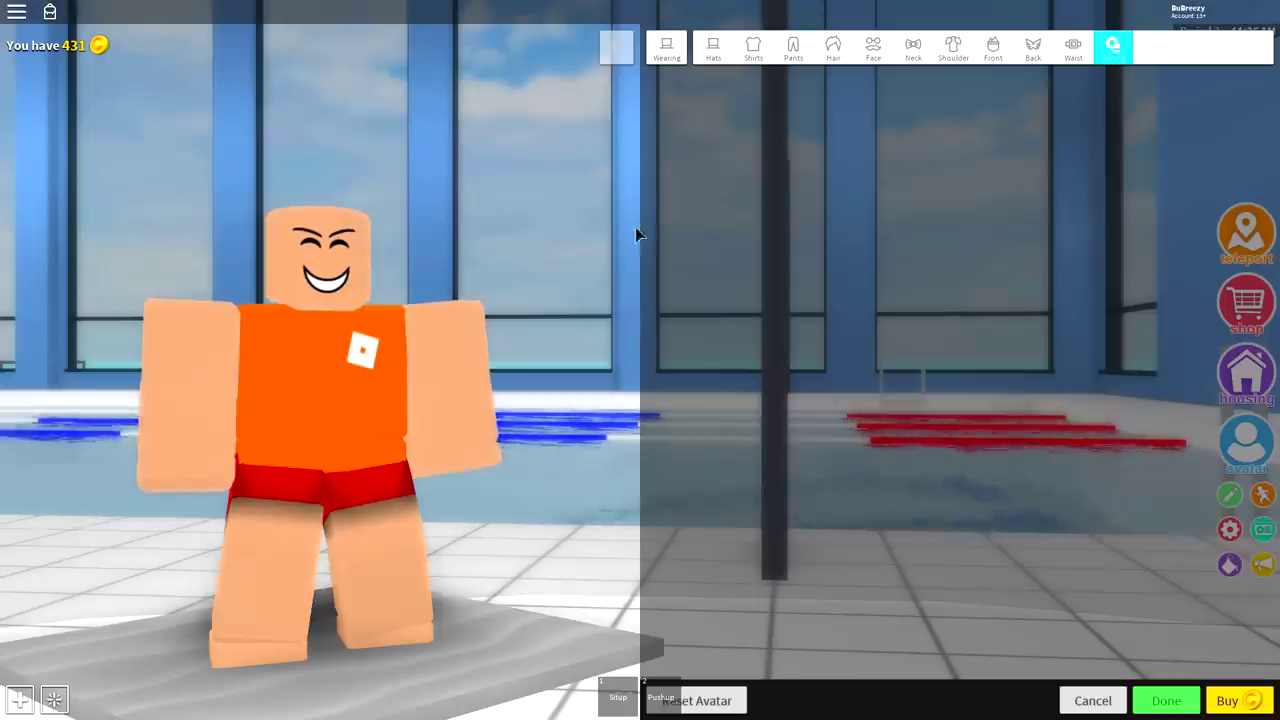
- Search body parts for 'woman' and equip the woman right arm
click(677, 46)
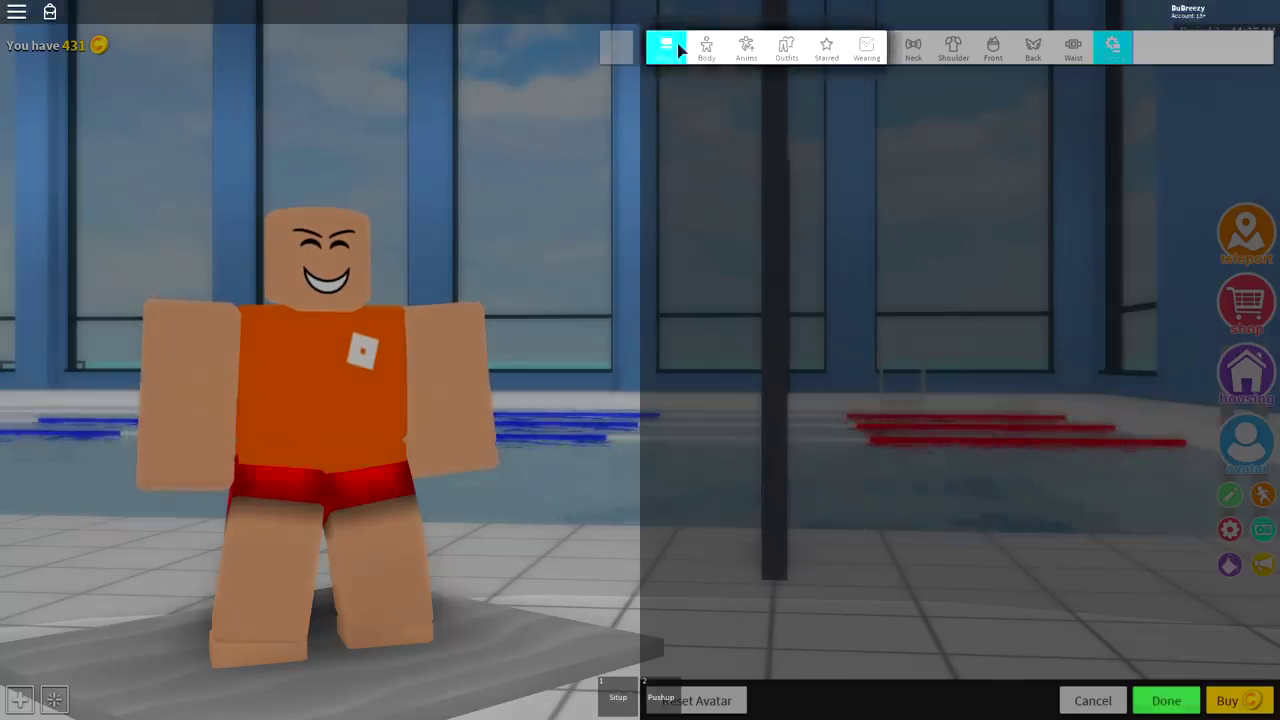
click(706, 48)
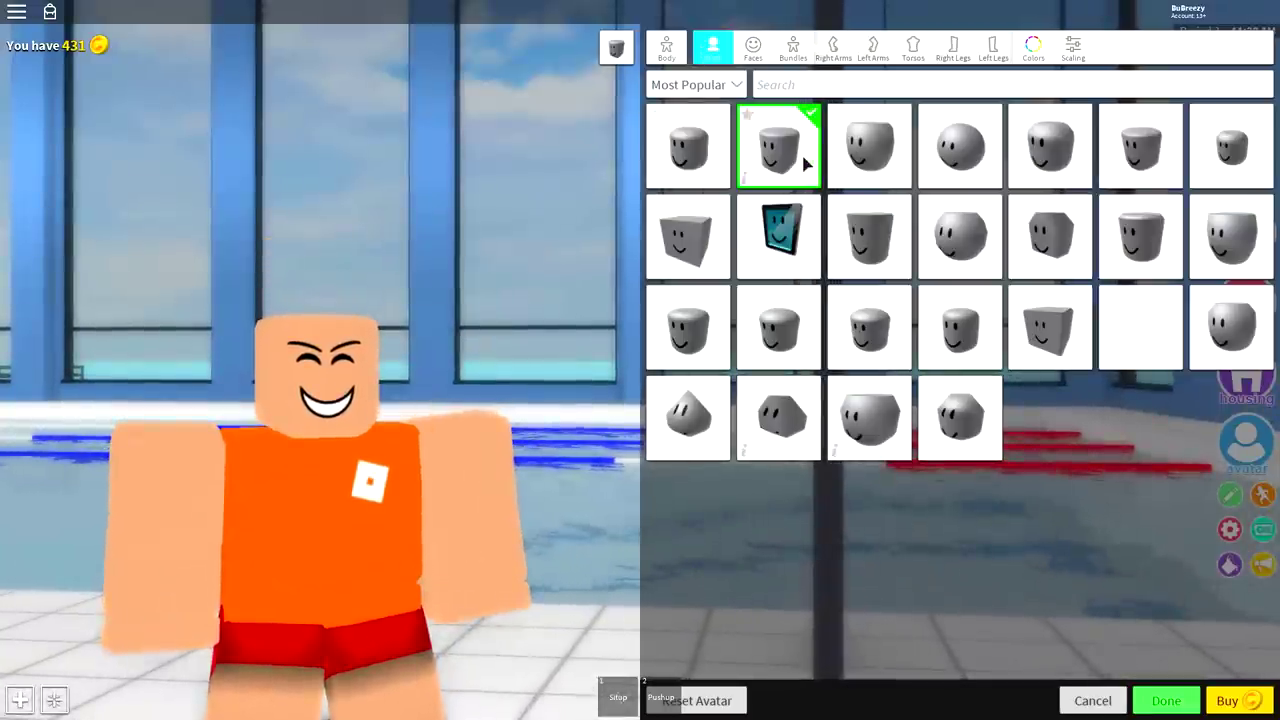
click(834, 50)
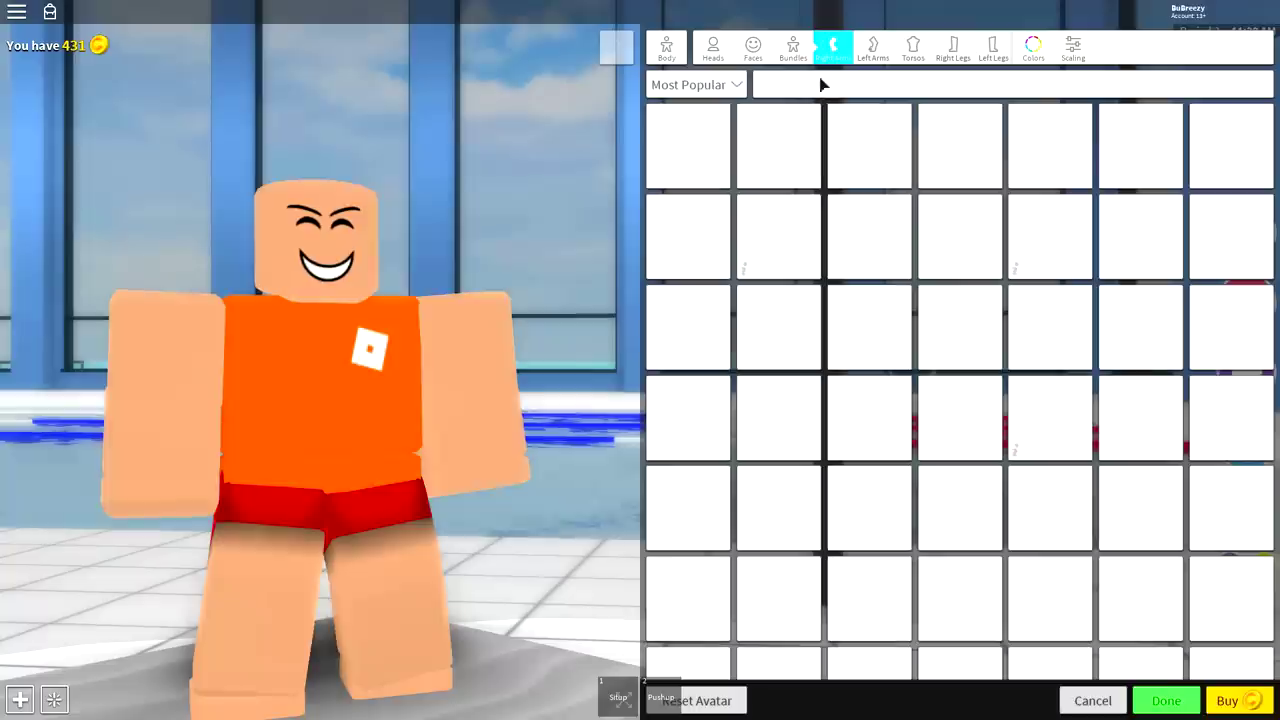
click(810, 86)
text(woman)
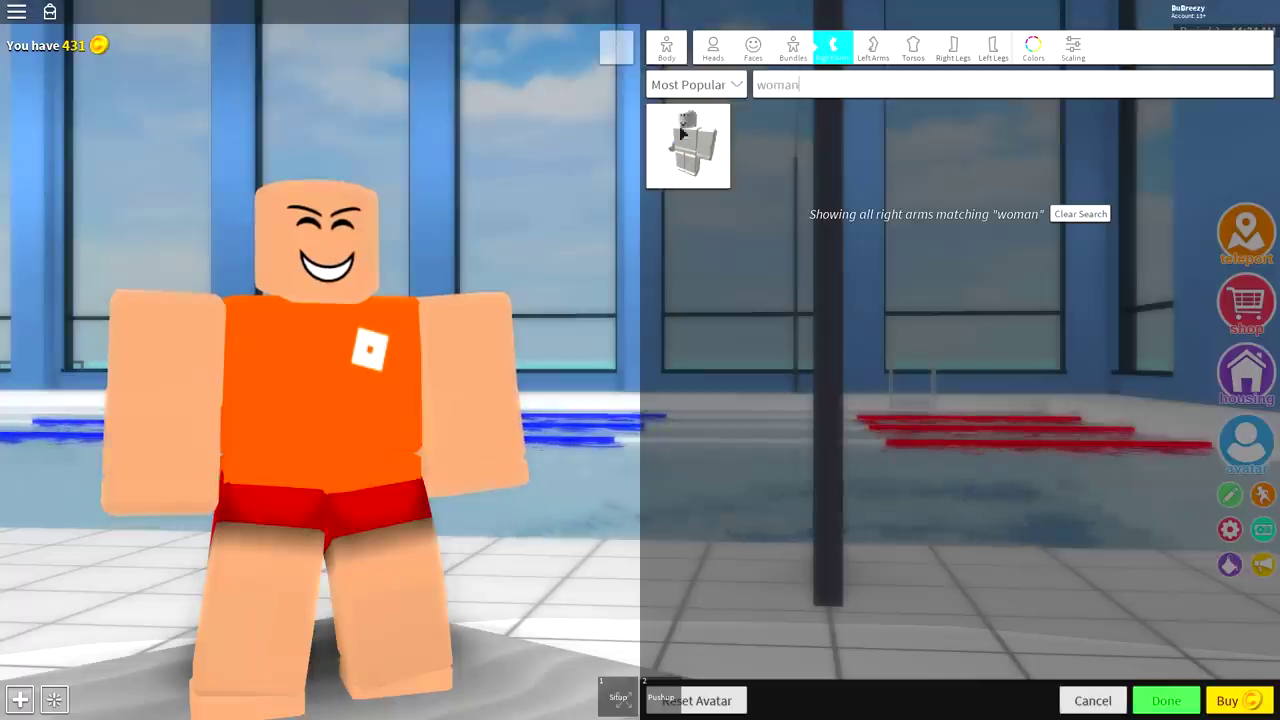
click(683, 133)
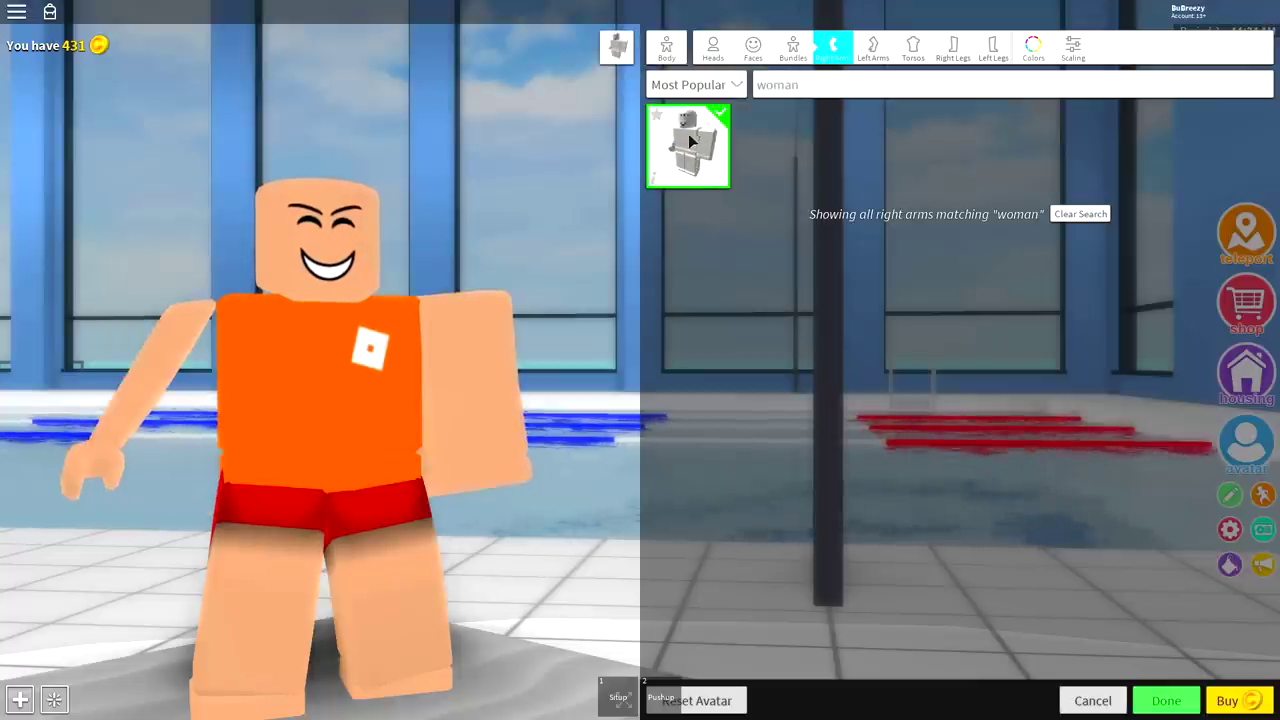
- Equip the matching woman left arm, right leg and left leg
click(873, 45)
click(688, 145)
click(953, 45)
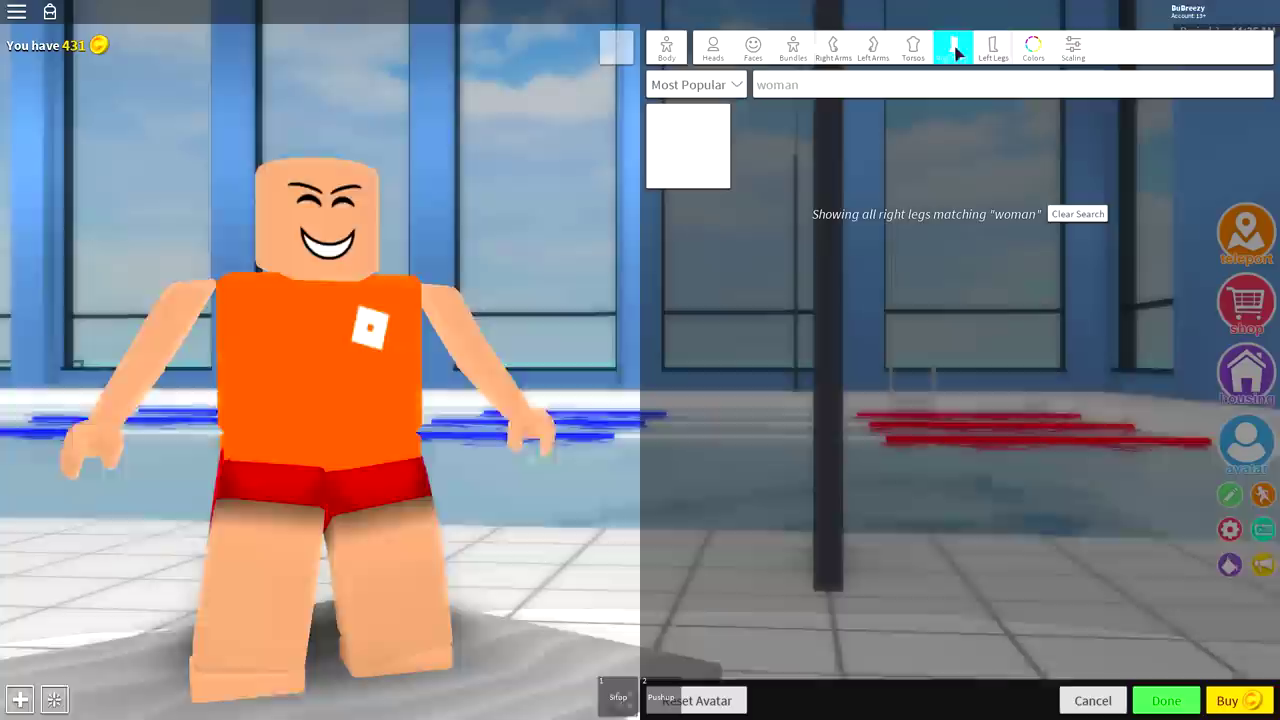
click(688, 145)
click(993, 45)
click(688, 145)
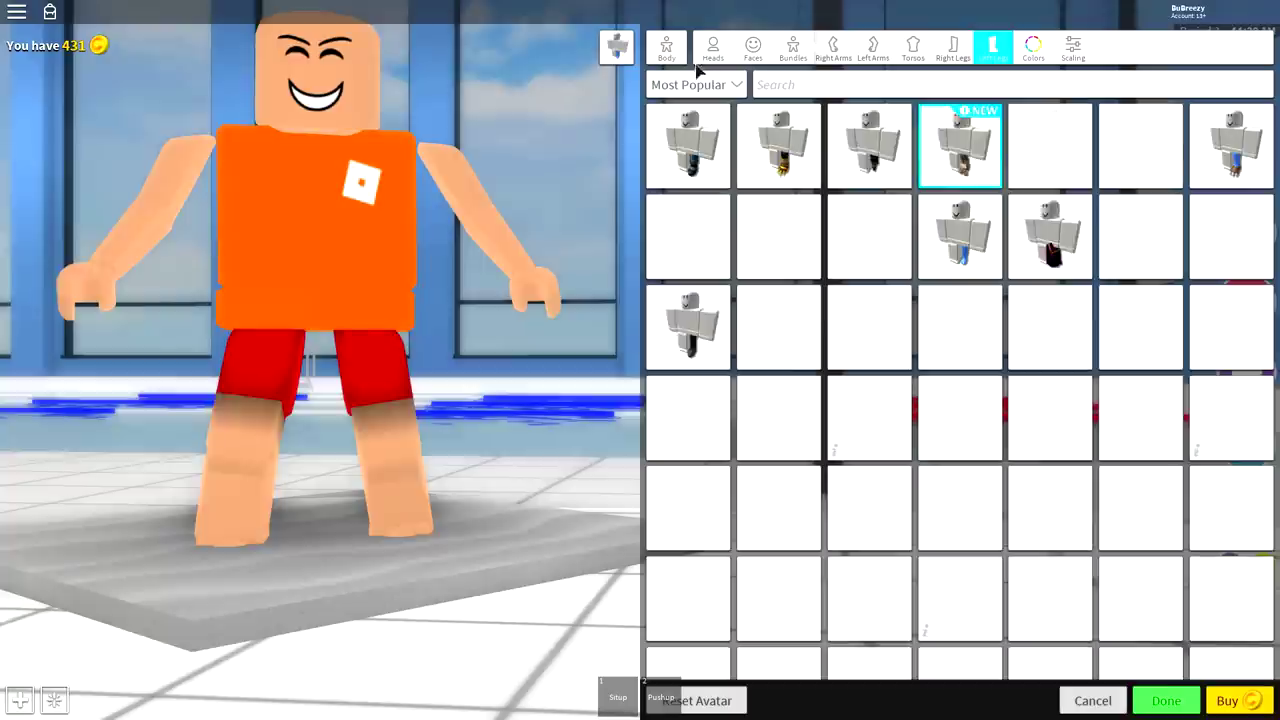
click(713, 50)
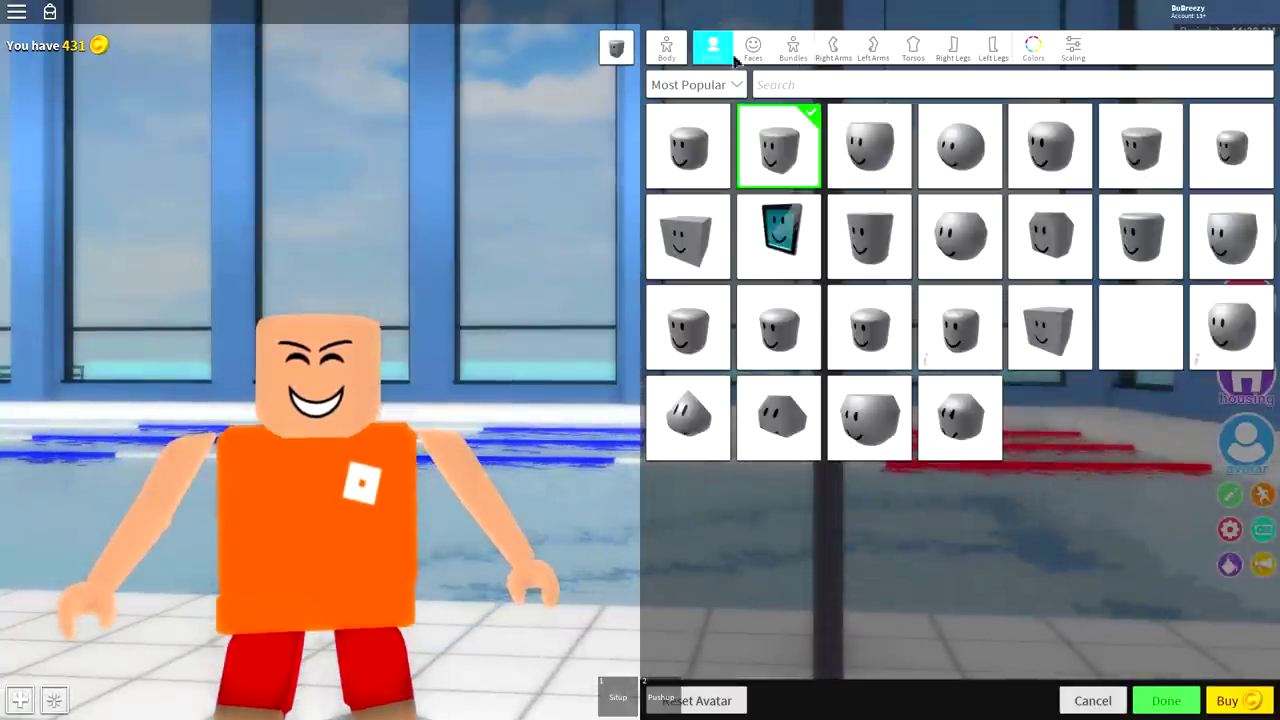
- Equip the round Perfection head and close its details popup
click(975, 148)
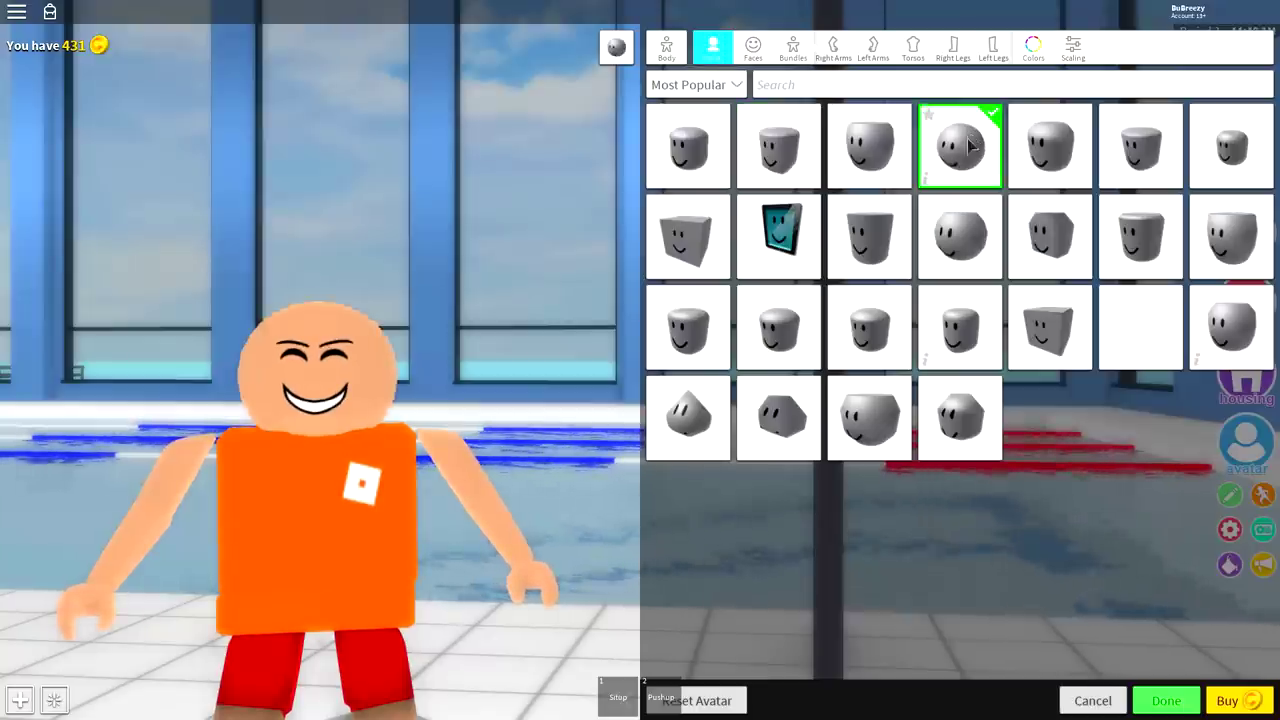
click(930, 178)
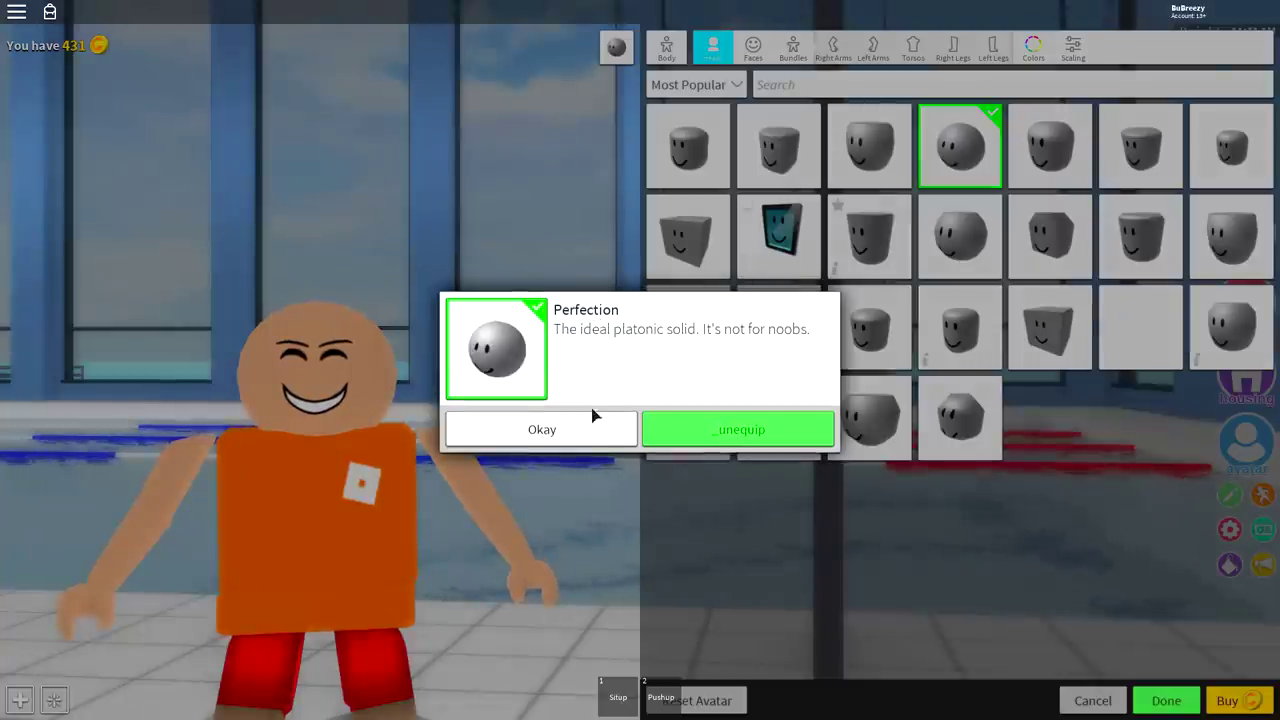
click(592, 418)
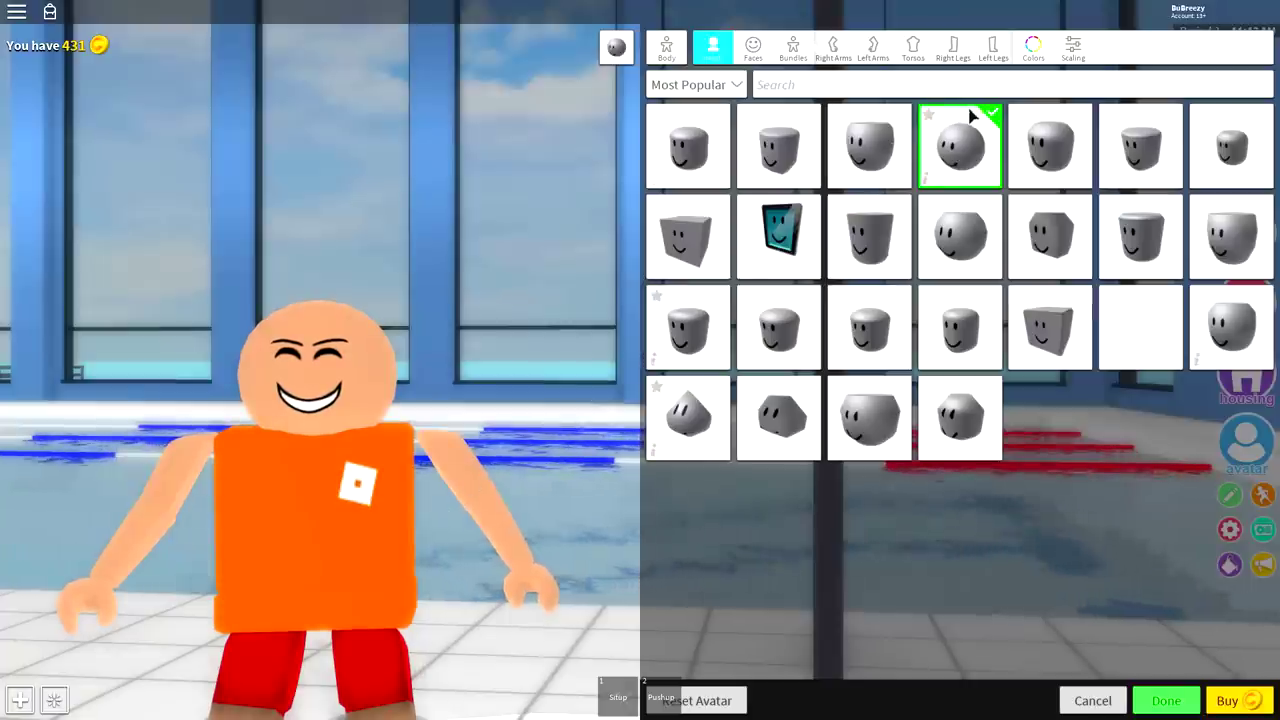
click(1034, 48)
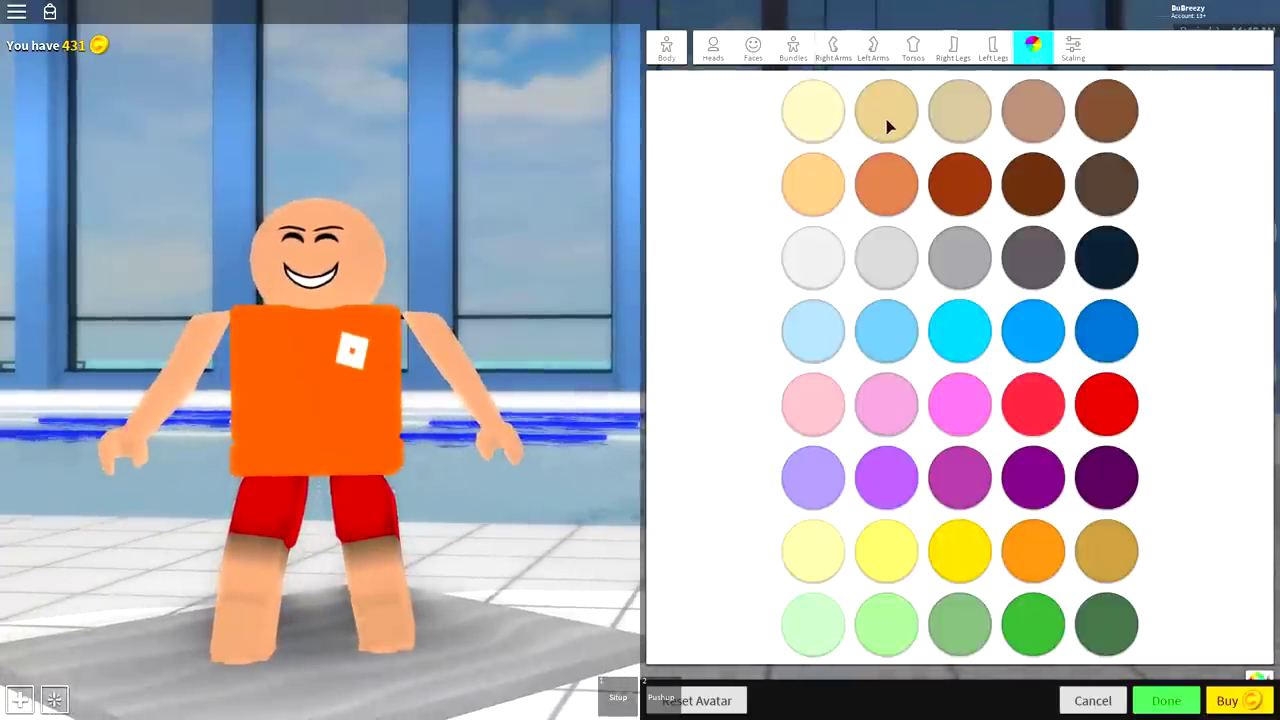
- Change the avatar's skin colour to beige
click(886, 130)
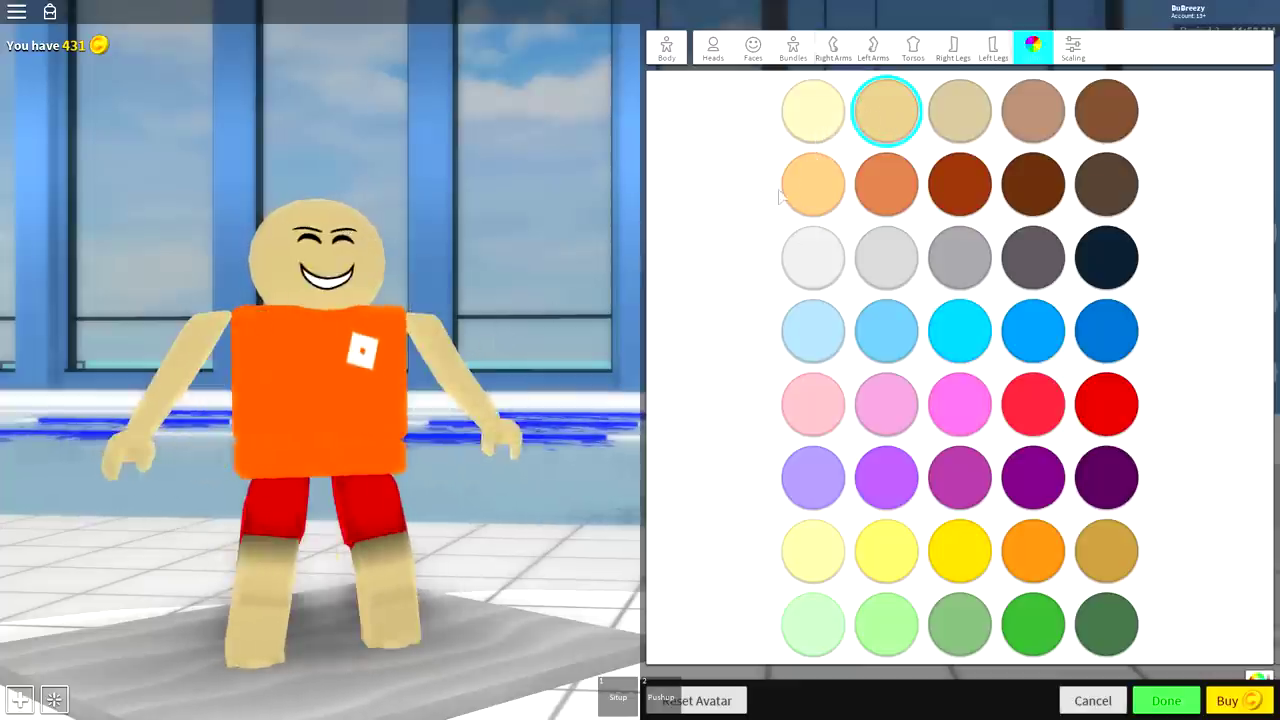
click(1072, 48)
click(998, 163)
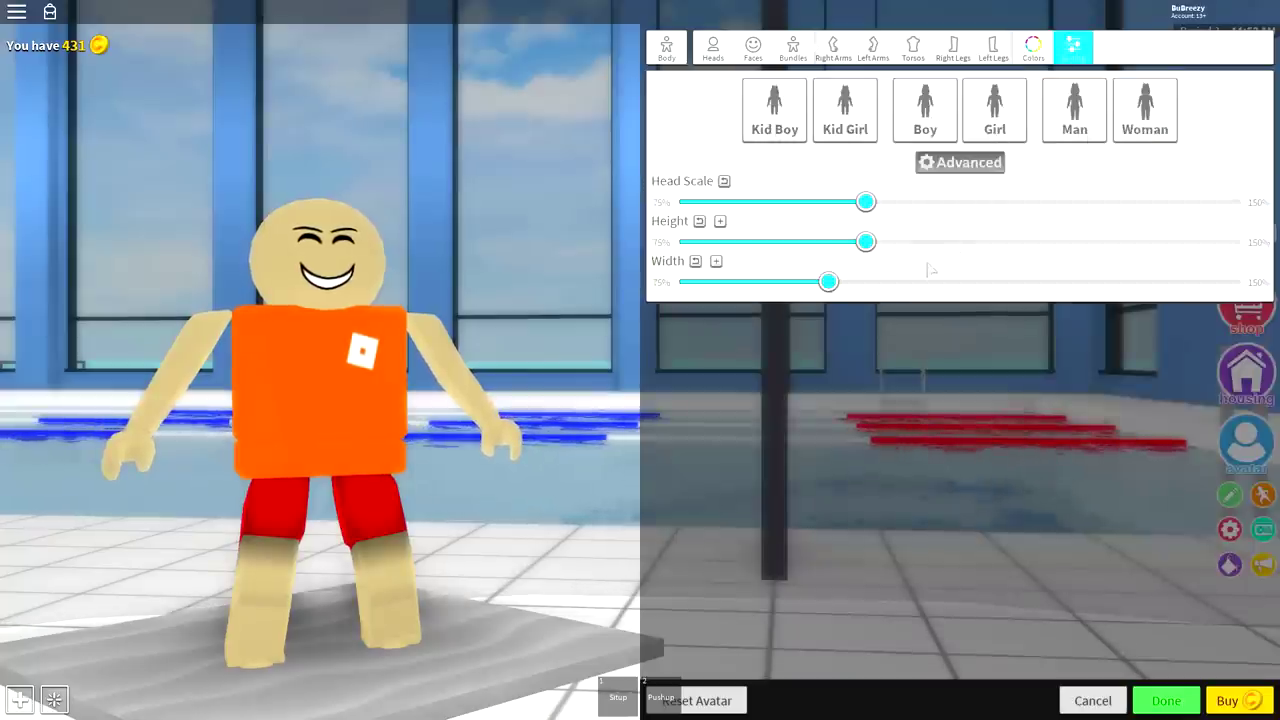
- Set height near maximum, width to minimum, and head scale slightly larger
drag(866, 242, 1241, 242)
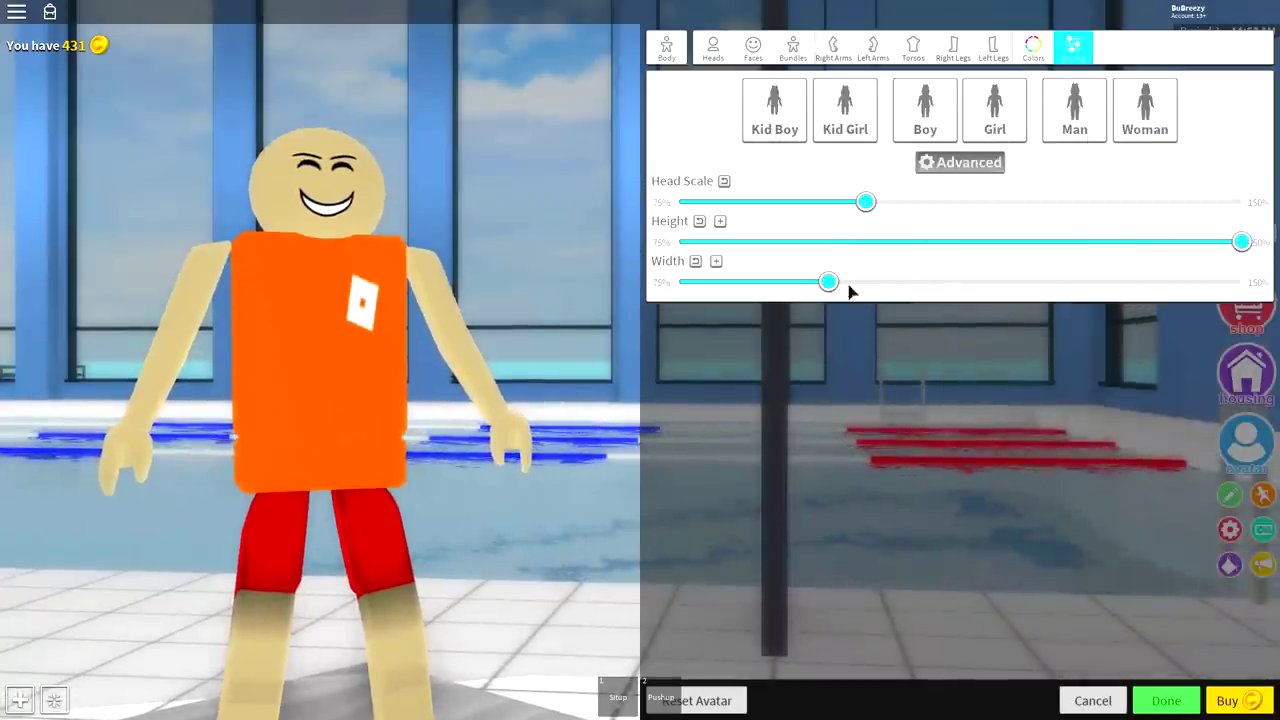
drag(829, 282, 521, 318)
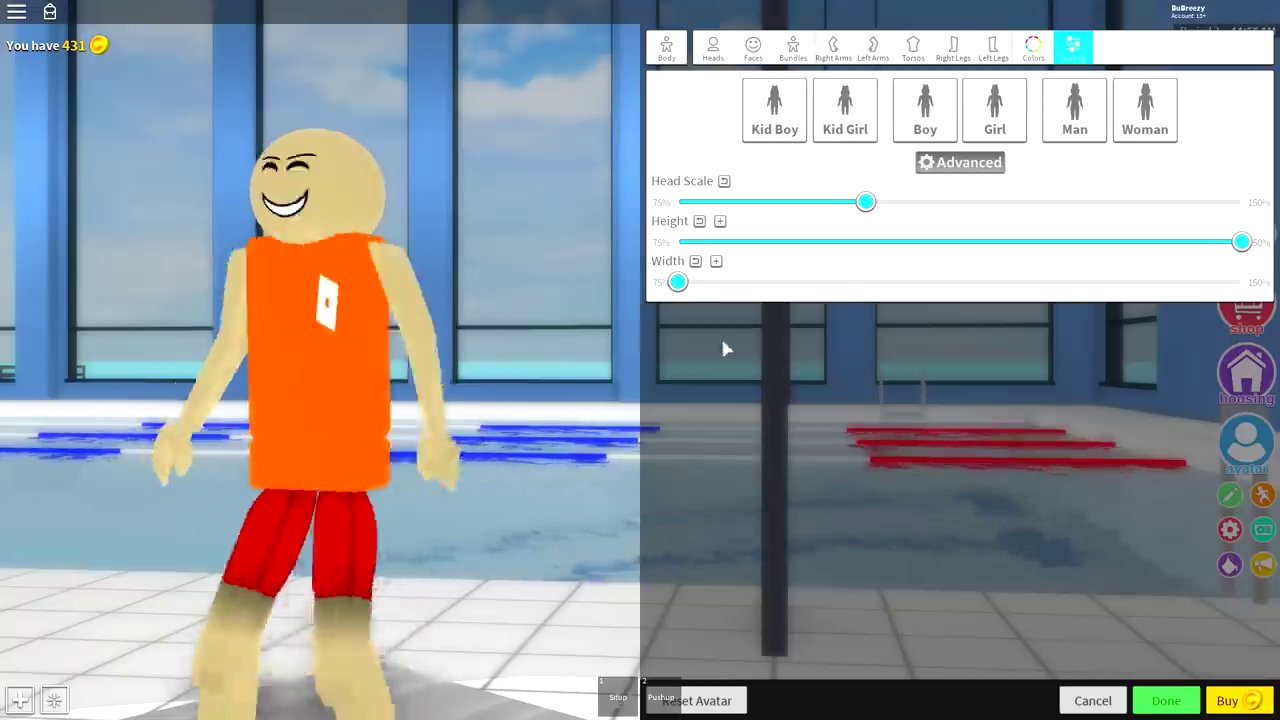
drag(1240, 242, 1159, 243)
drag(865, 201, 933, 207)
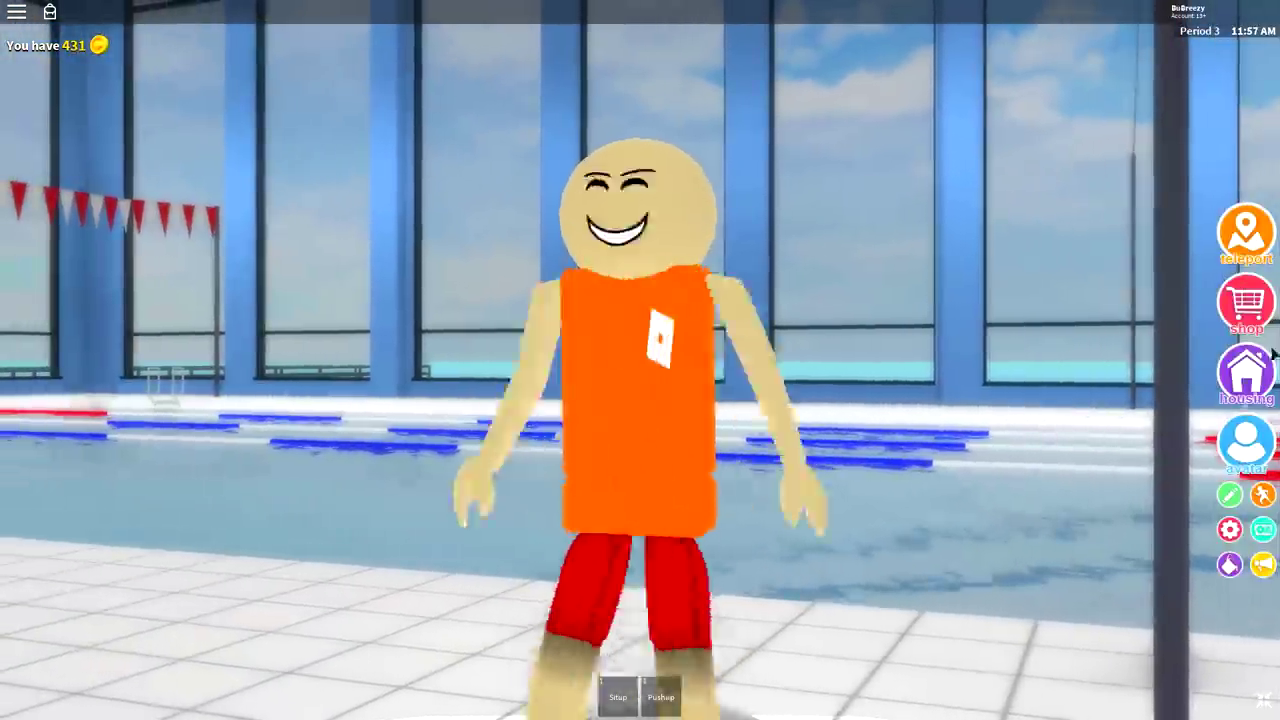
click(1246, 442)
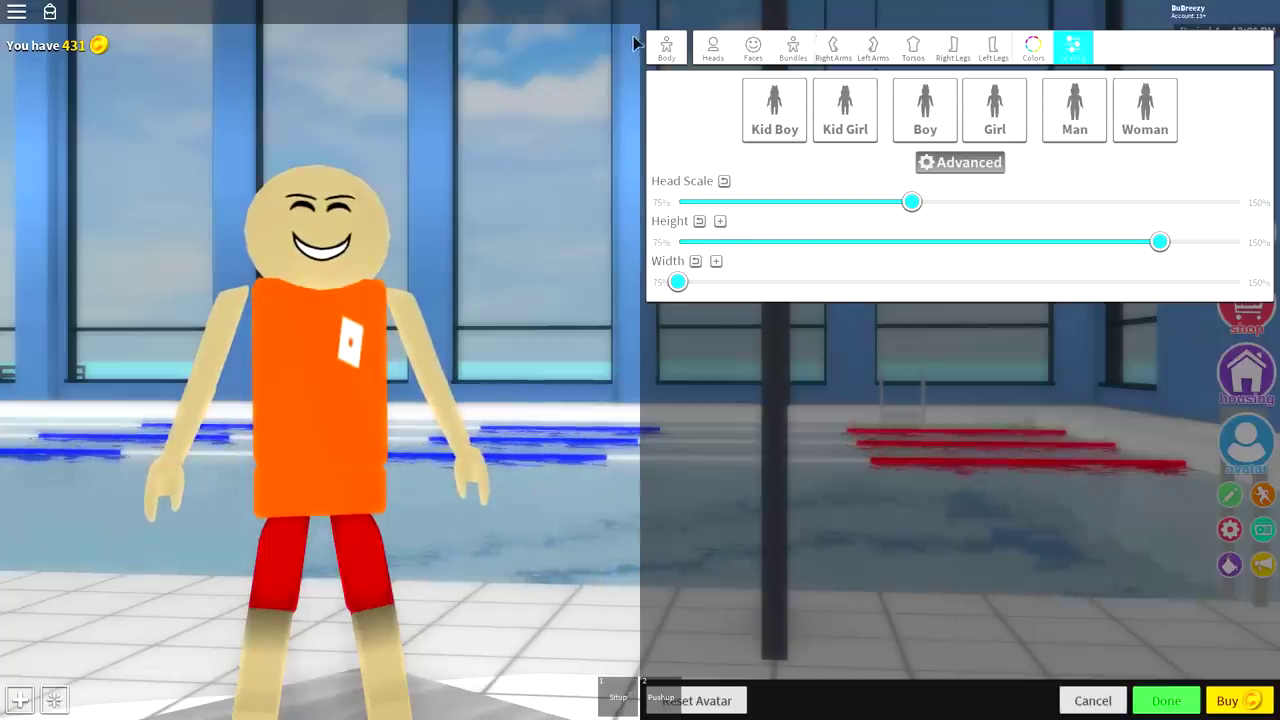
- Put the Yellow Glowing Eyes face on the avatar and dismiss its info popup
click(760, 50)
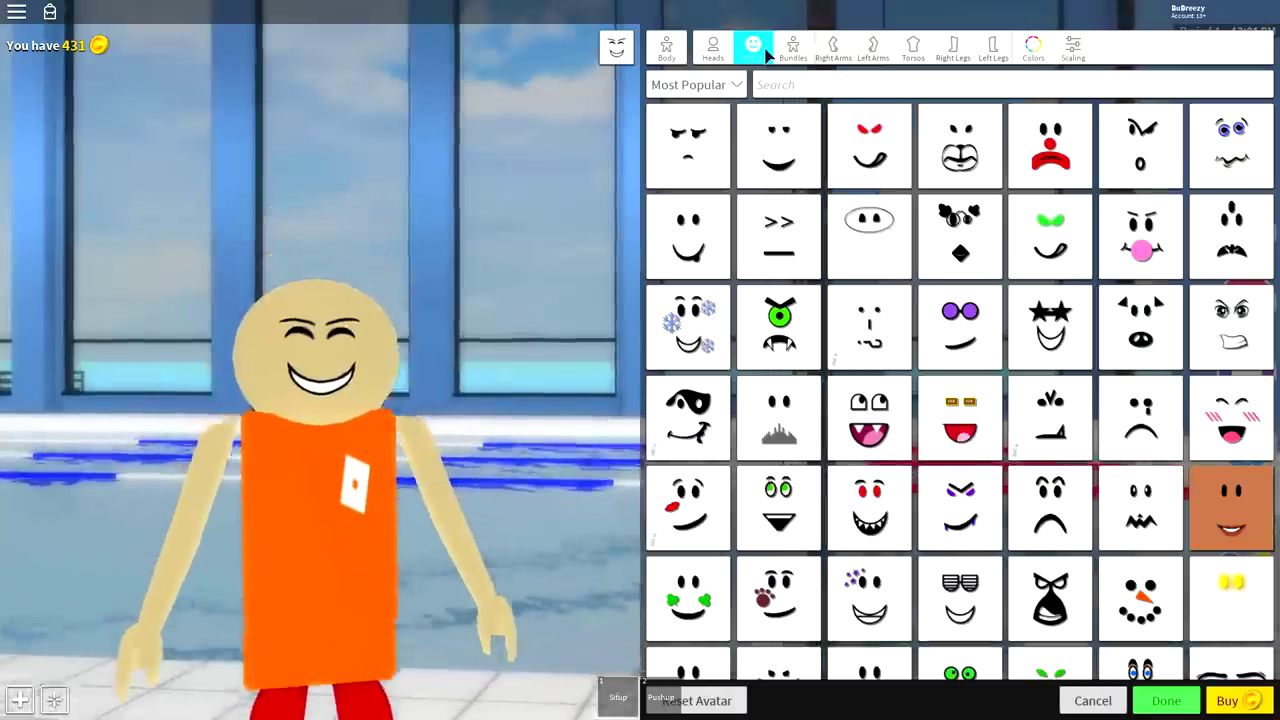
click(1197, 620)
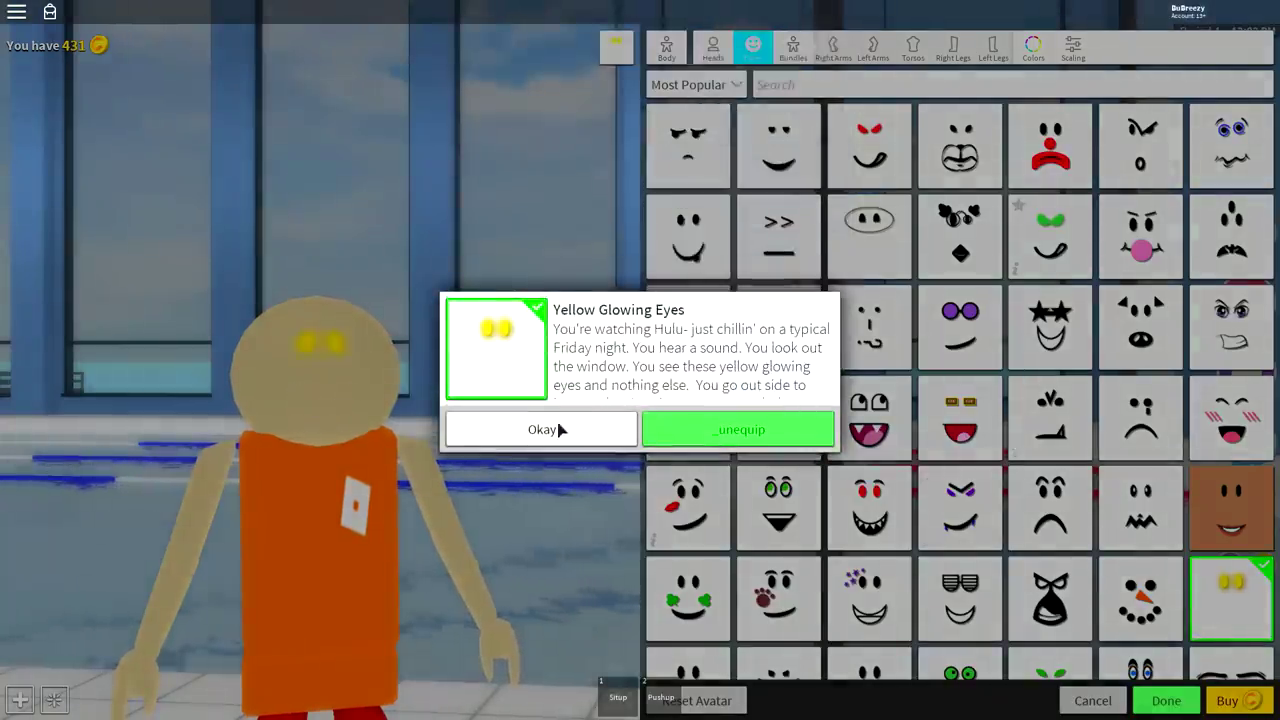
click(560, 429)
text(yellow)
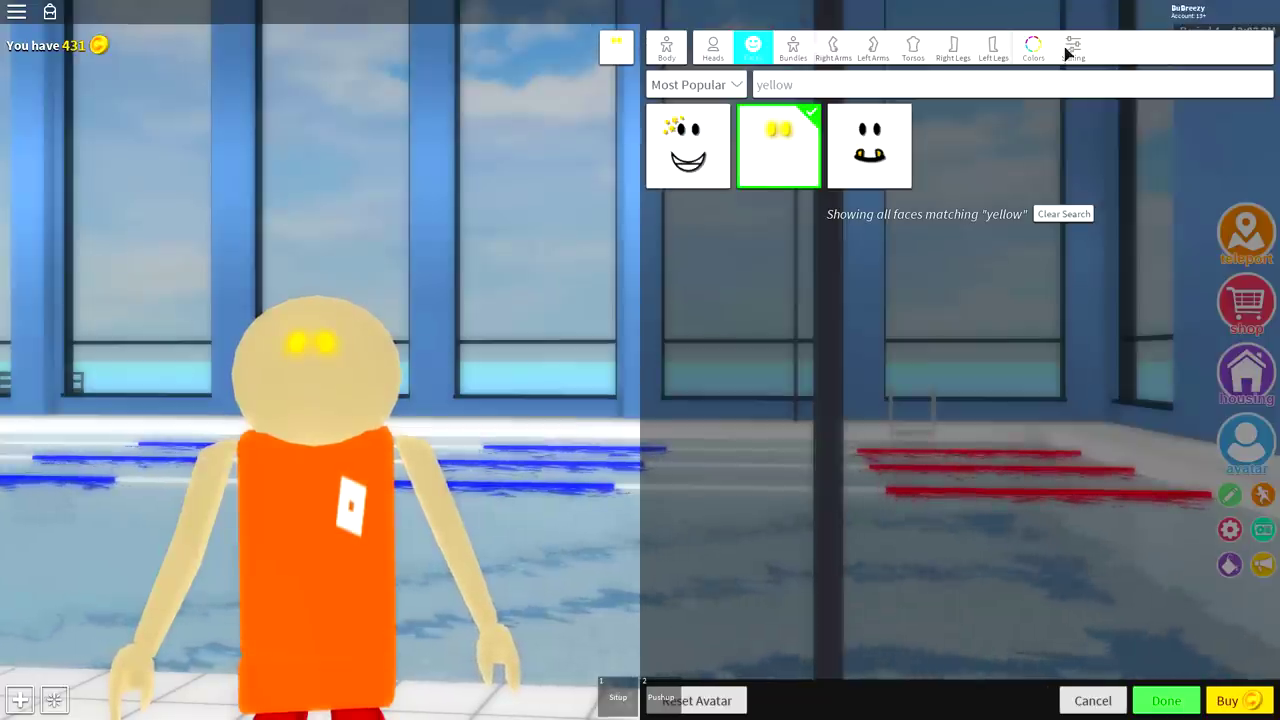
click(668, 58)
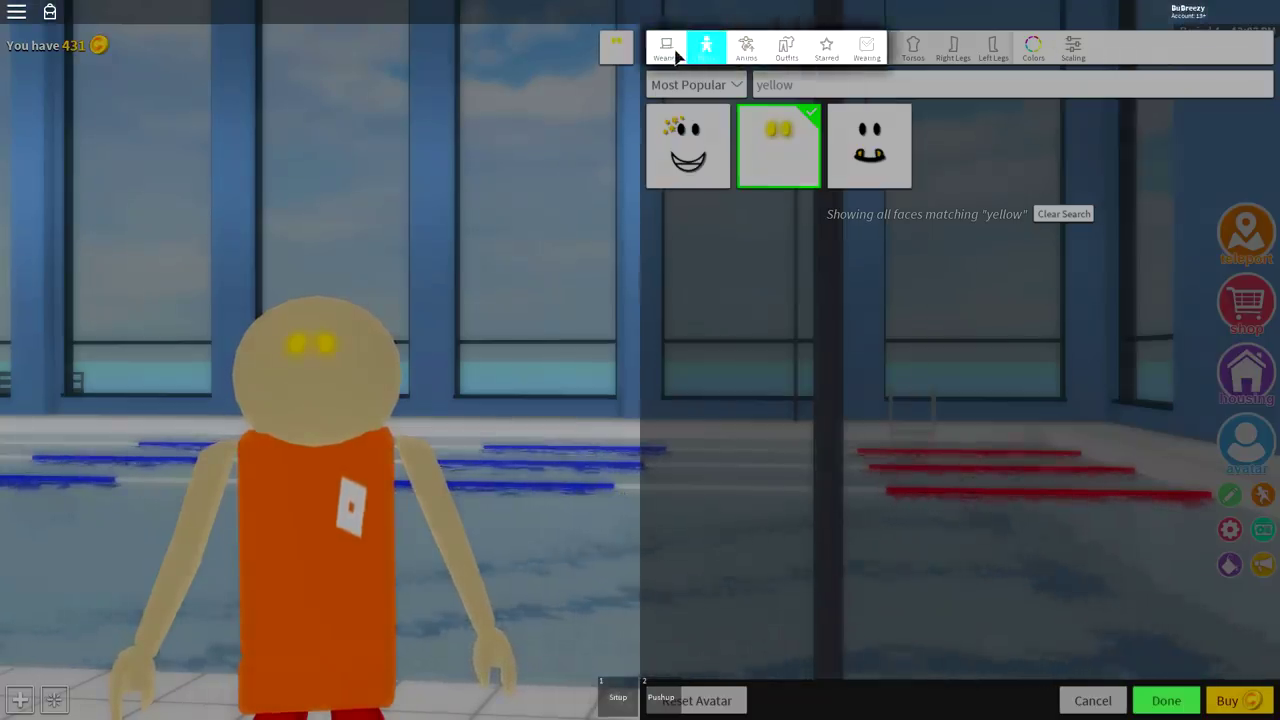
- Wear a lime-green custom shirt by pasting its item ID into Custom Shirt
click(672, 55)
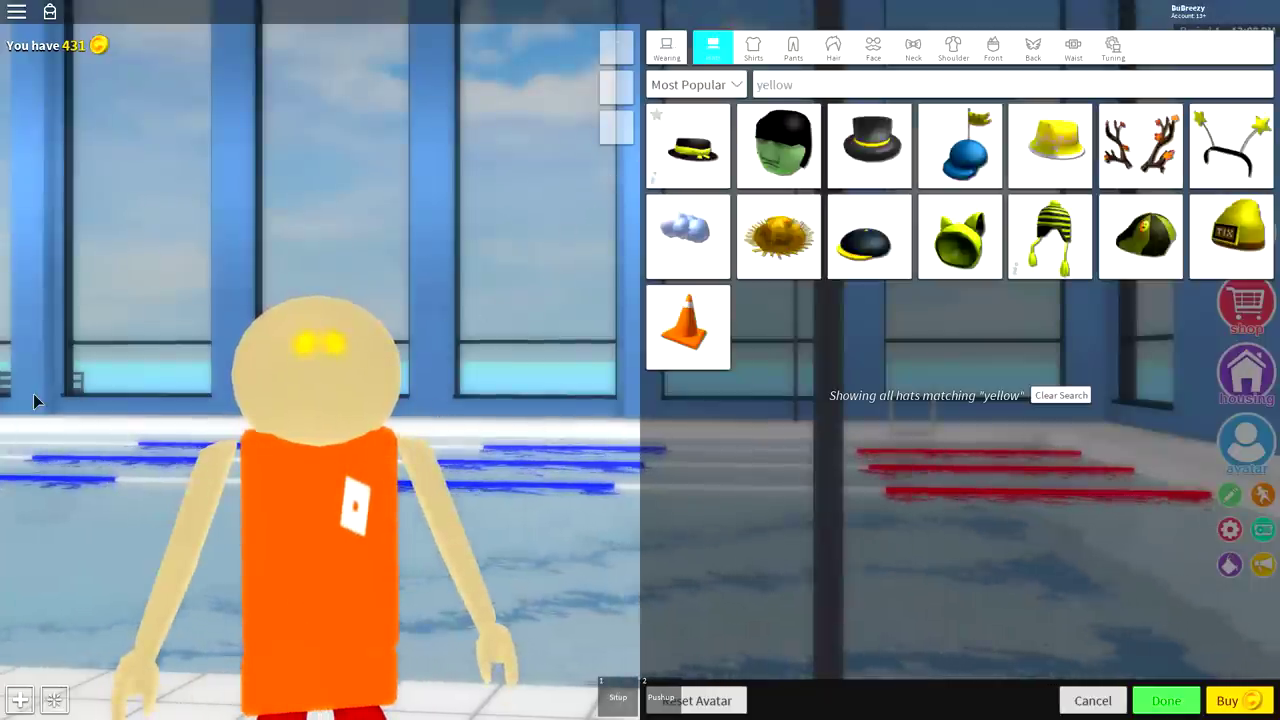
click(758, 52)
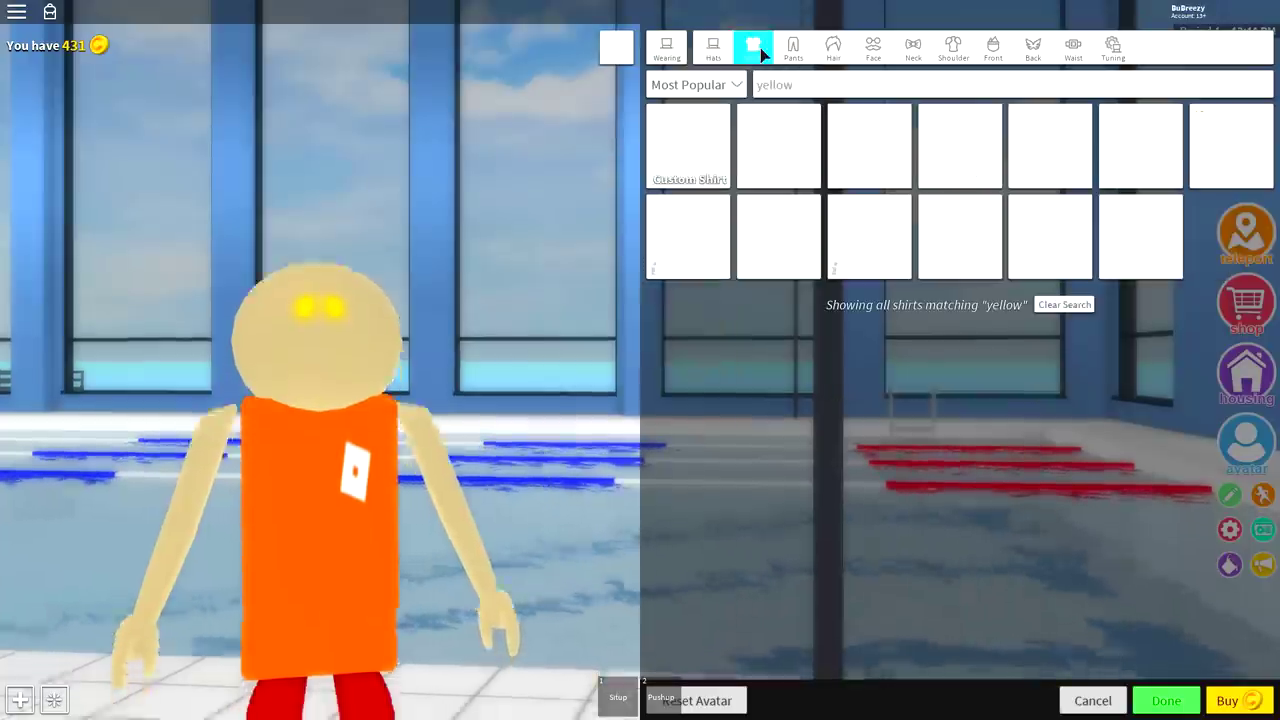
click(688, 148)
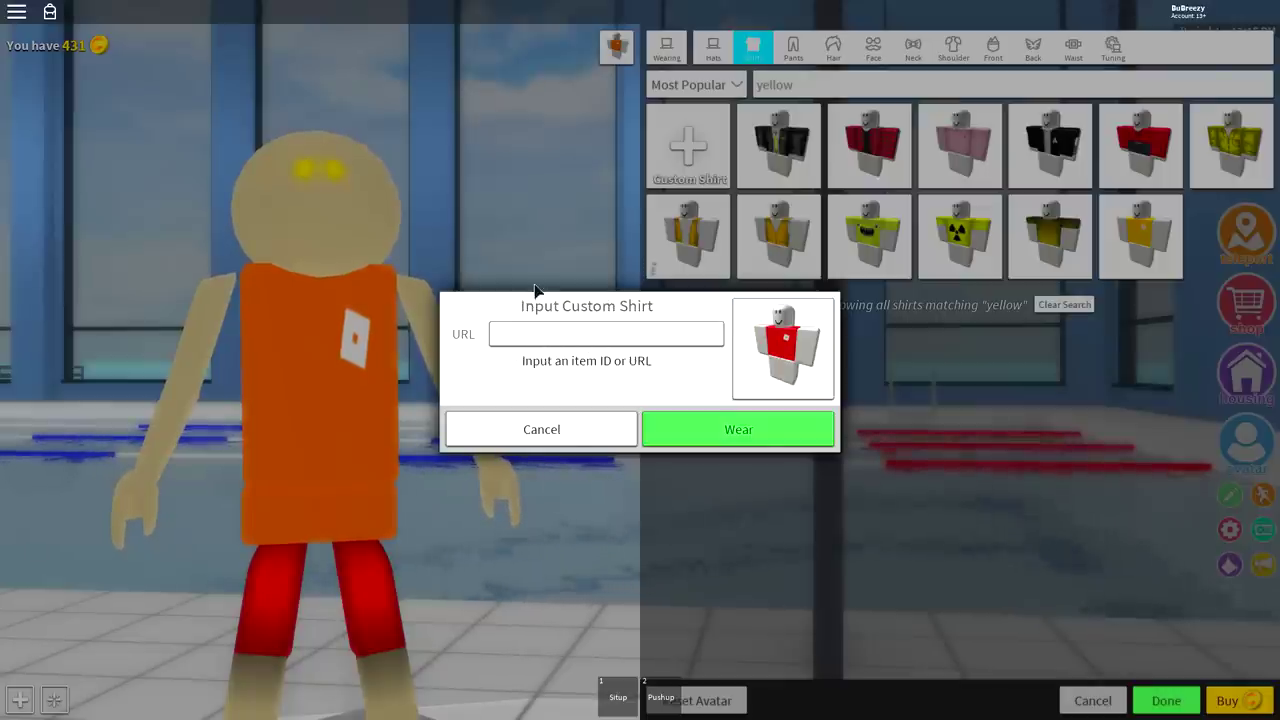
text(609557963)
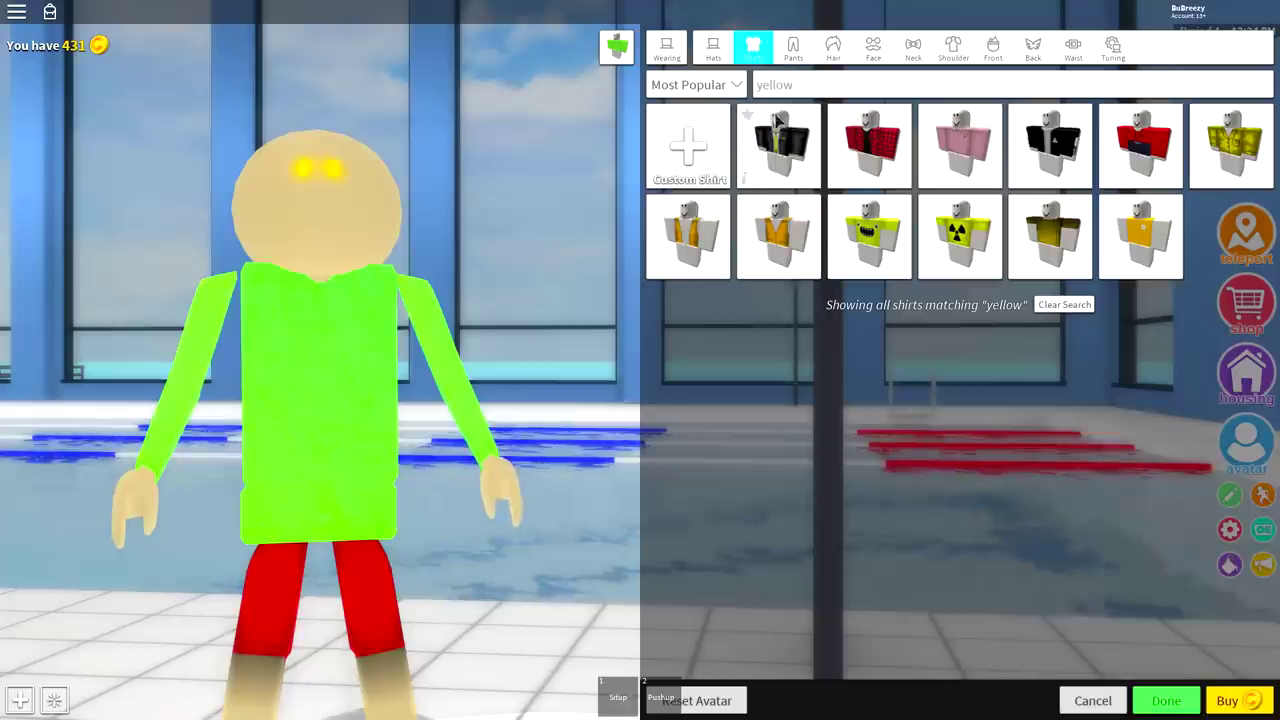
click(793, 50)
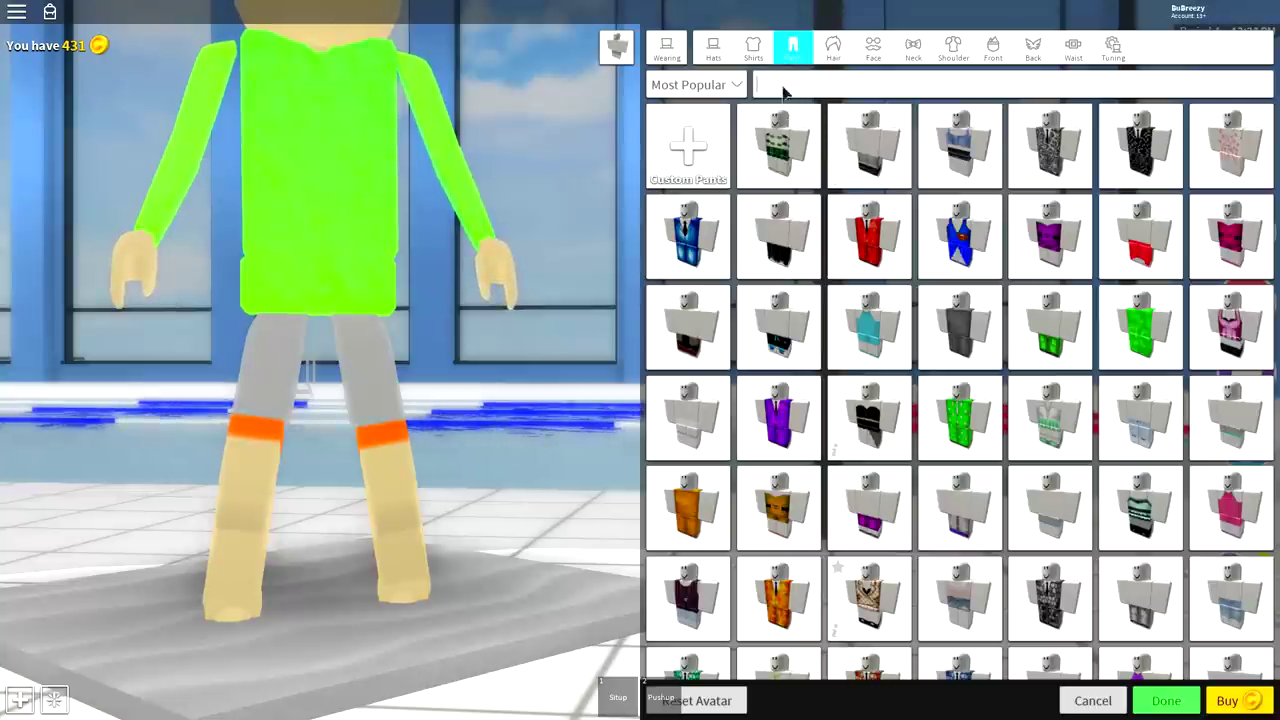
- Search 'blue sap' and equip the Blue Sapphire Abstract Pants
text(blue sap)
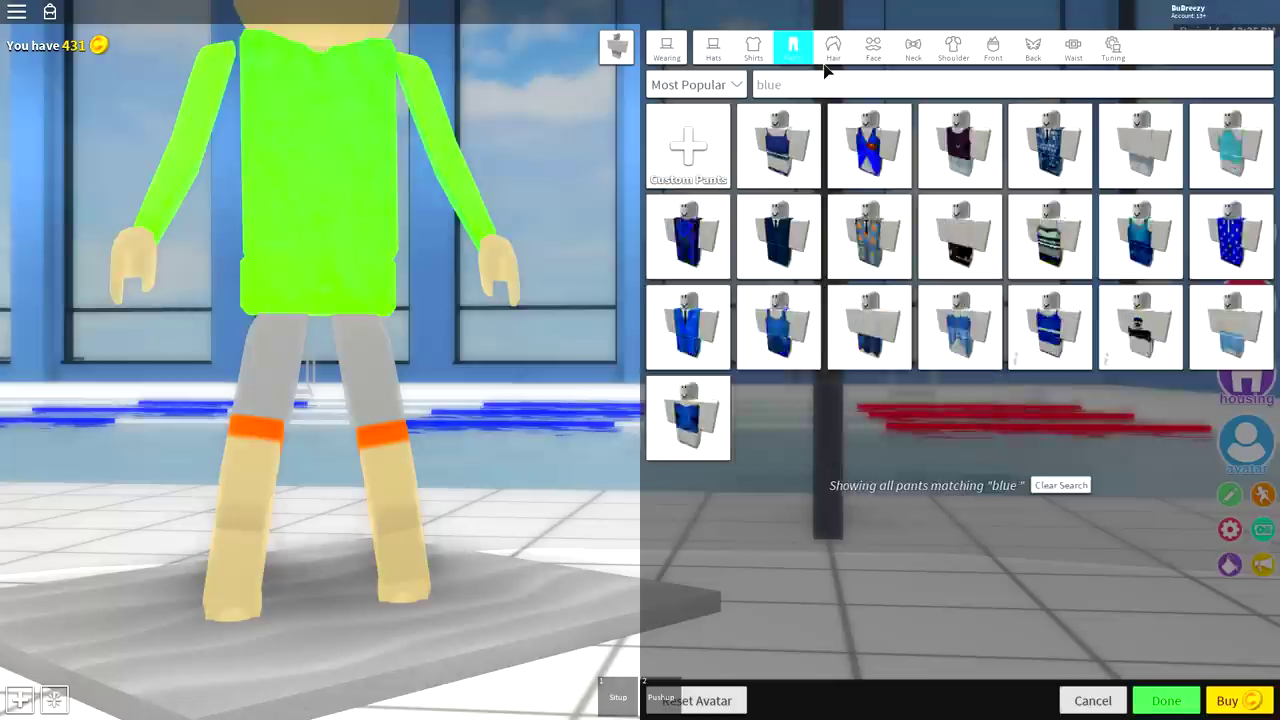
click(772, 176)
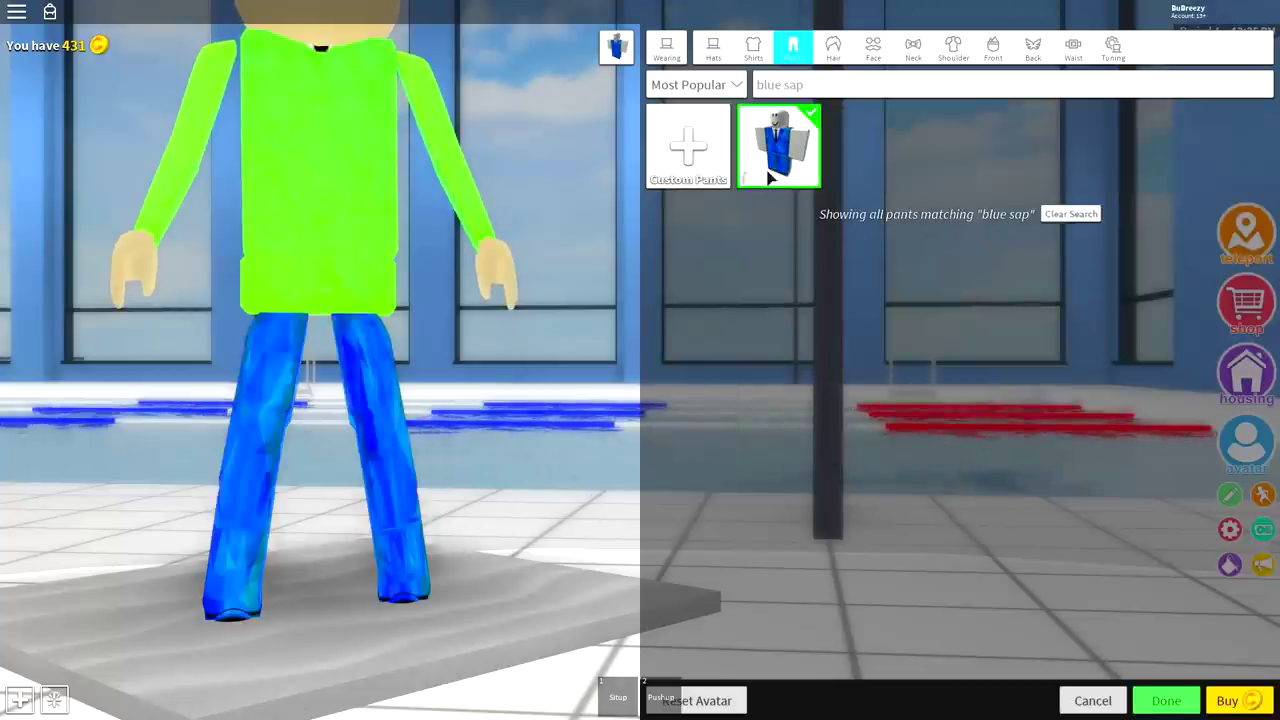
click(744, 182)
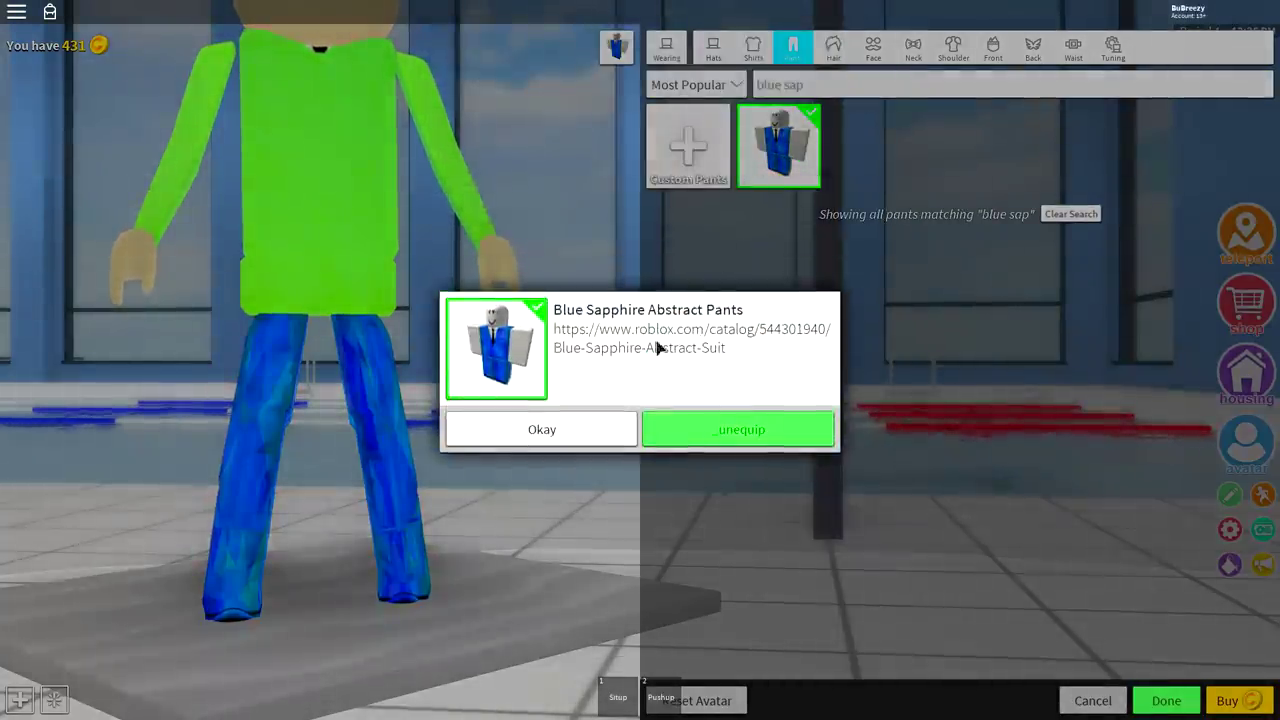
click(592, 438)
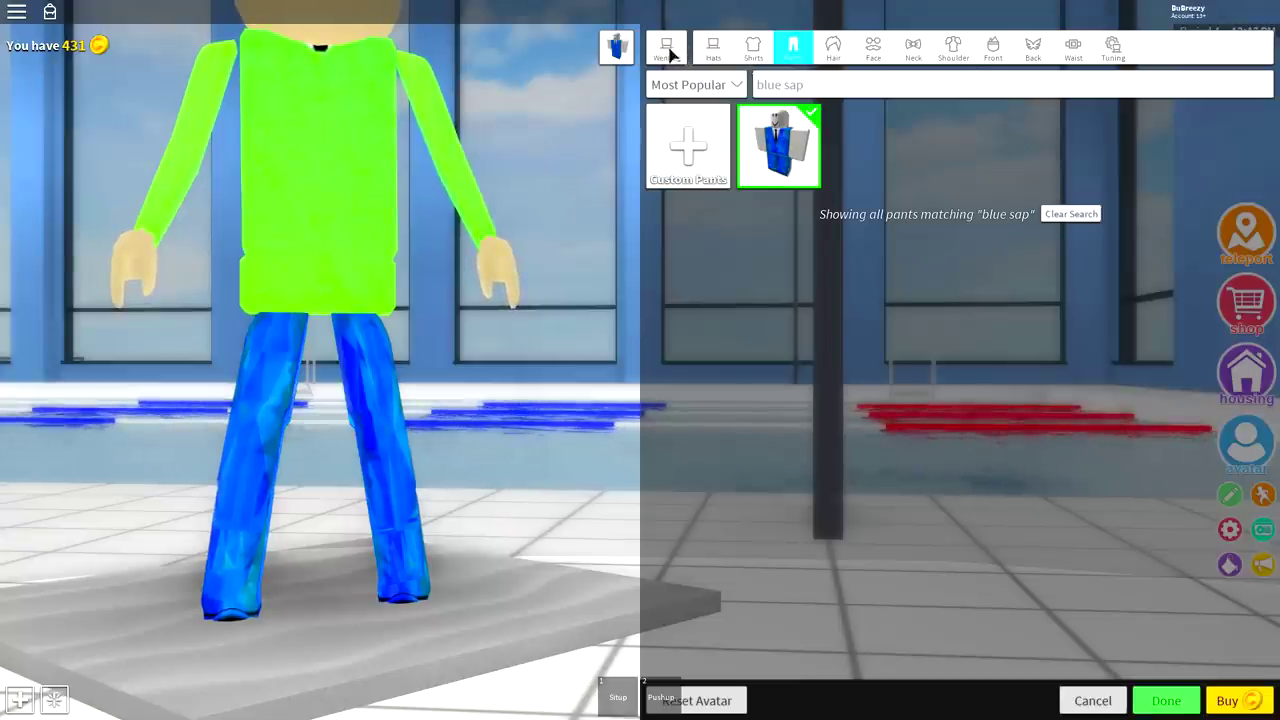
click(713, 46)
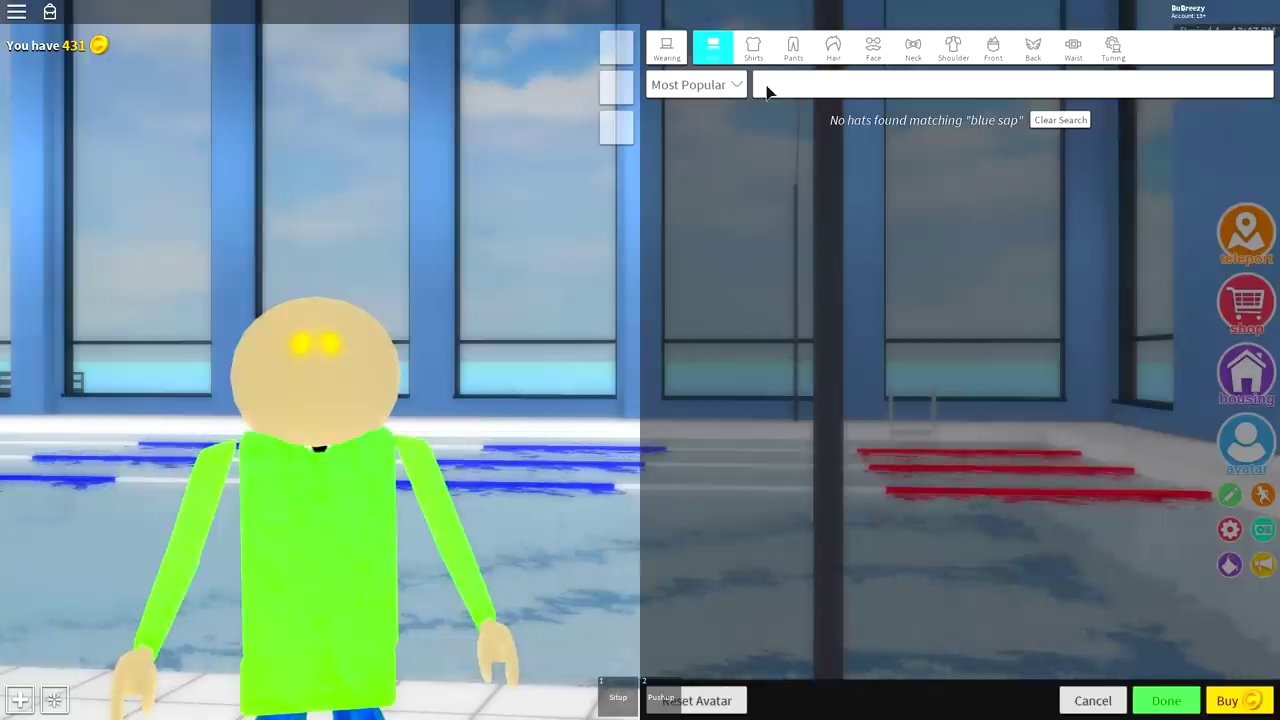
- Search hats for 'blaz' and equip the Blazin' Bowler
key(Return)
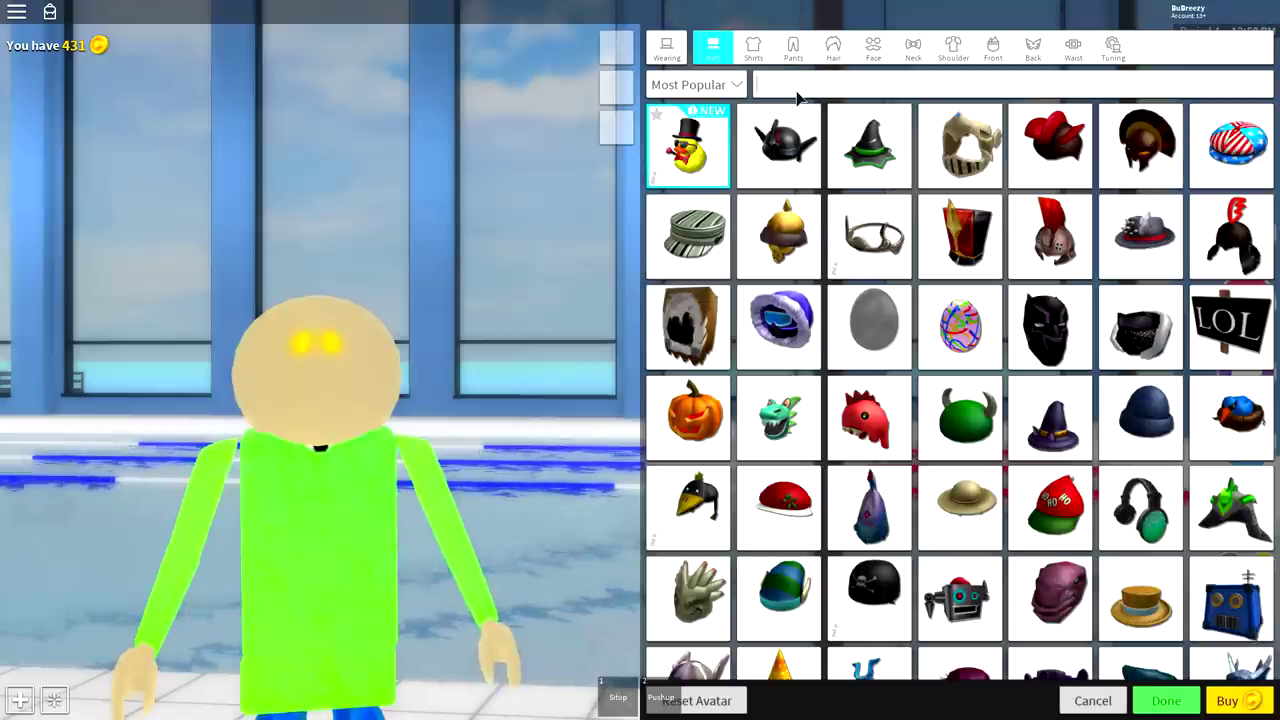
text(blaz)
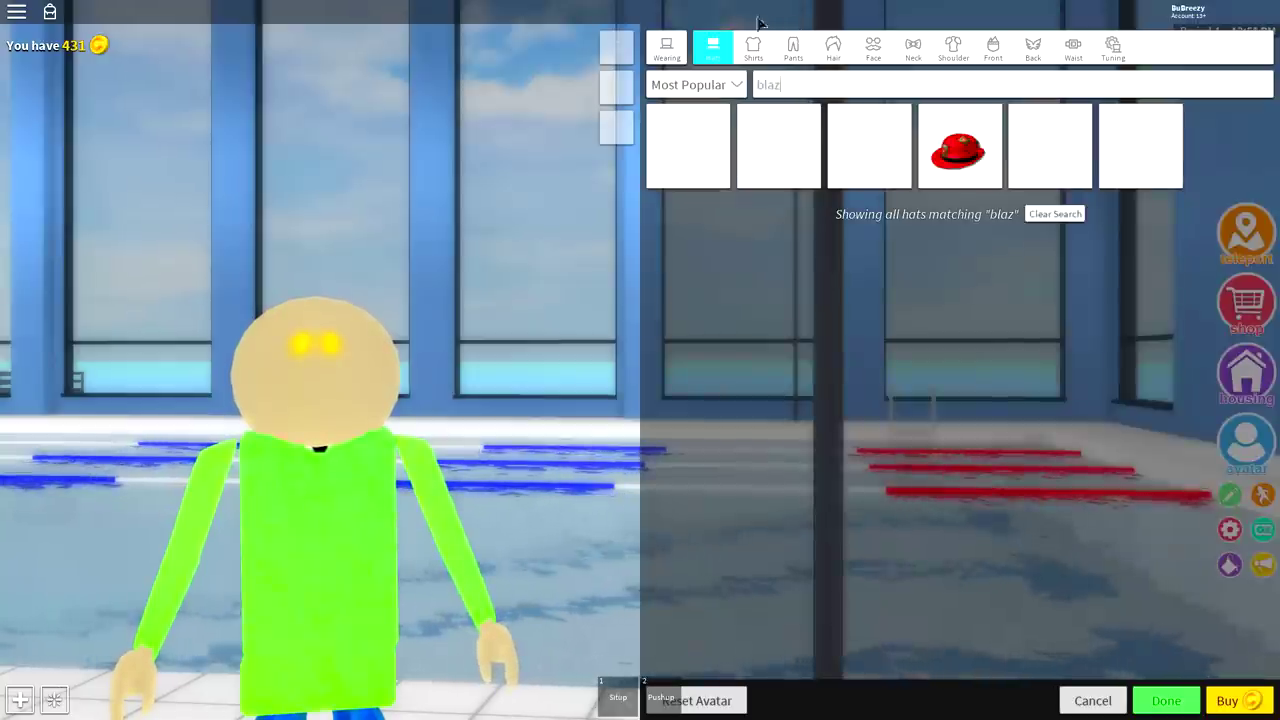
click(950, 165)
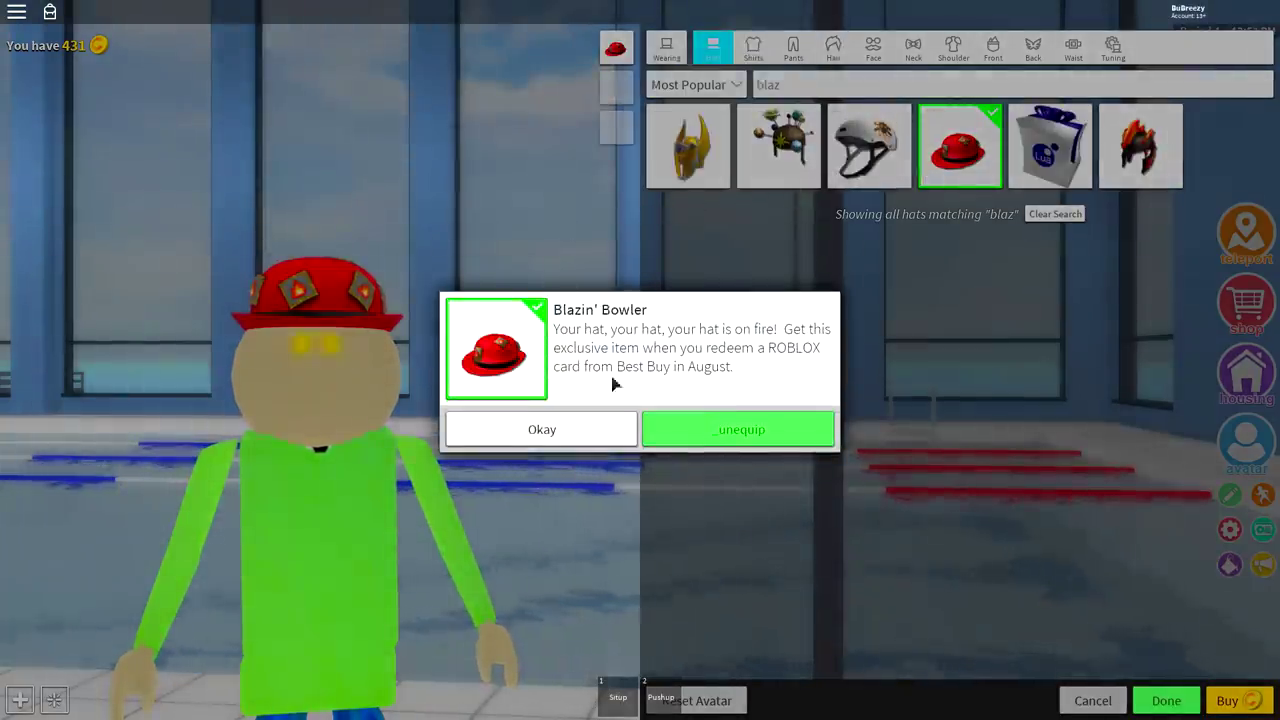
click(578, 437)
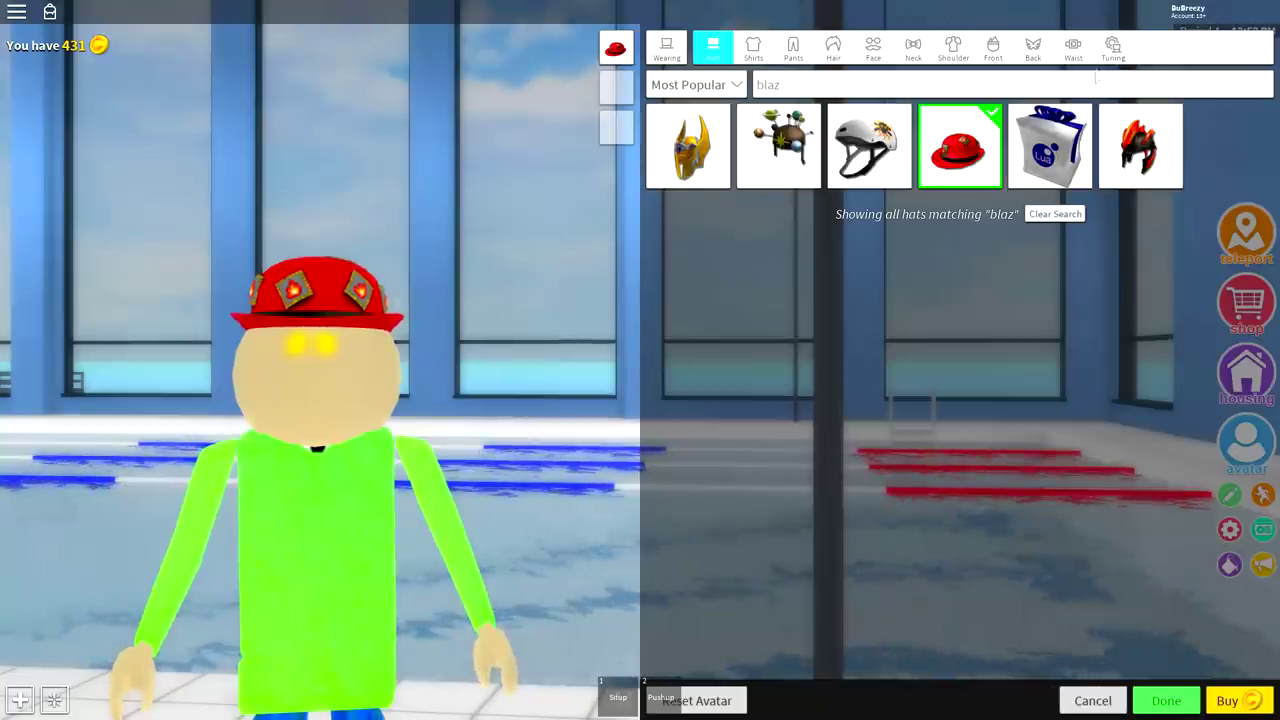
- Shrink the Blazin' Bowler and sink it into the head so its red brim forms lips
click(1114, 47)
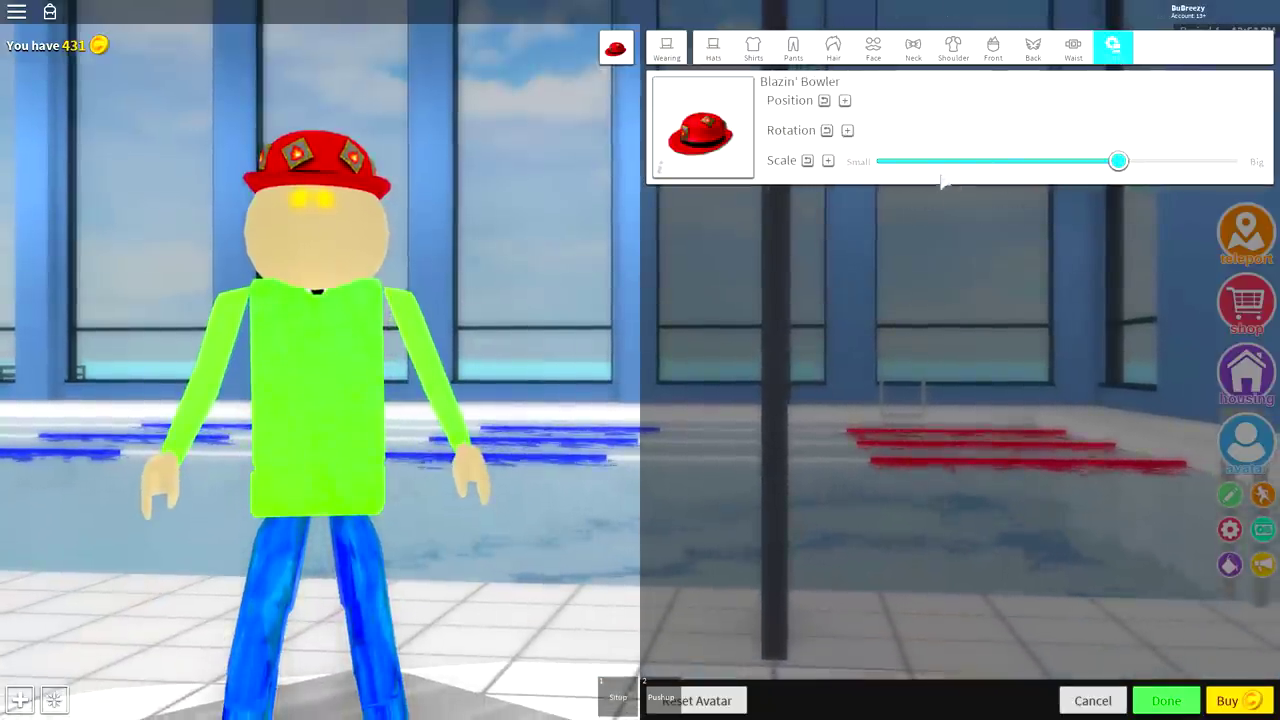
click(939, 161)
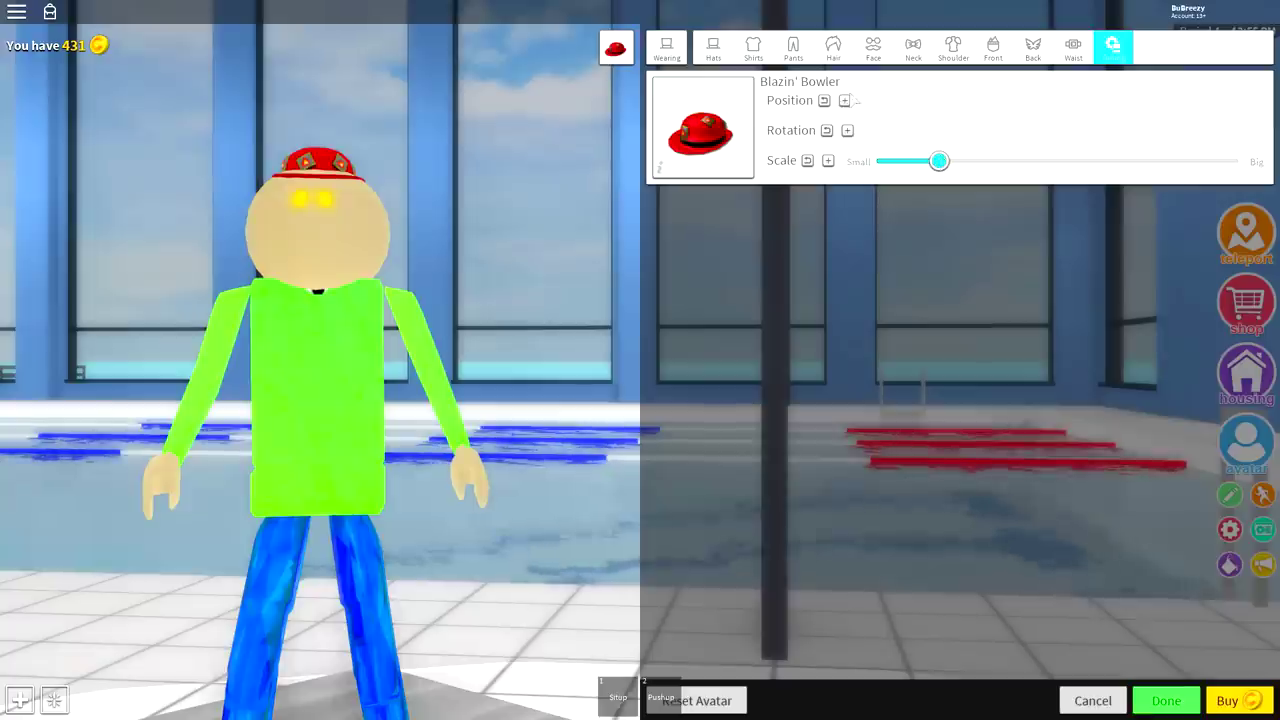
click(844, 101)
drag(1060, 161, 843, 178)
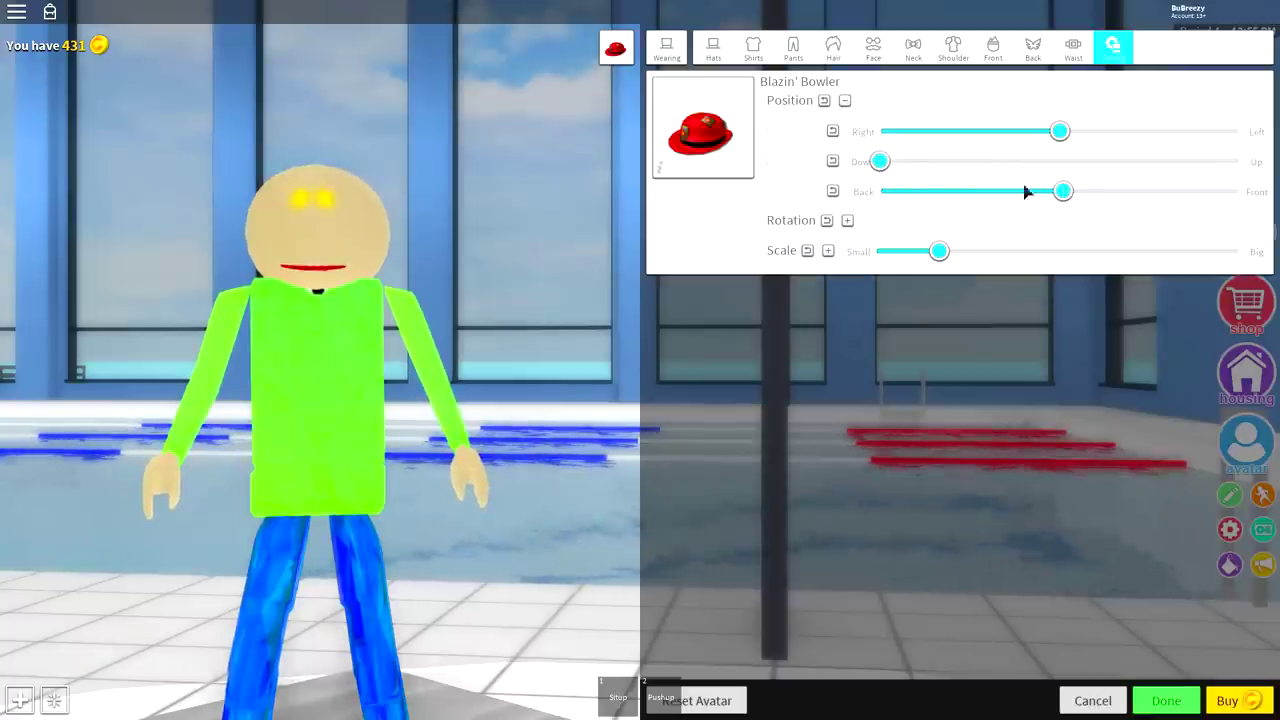
click(887, 162)
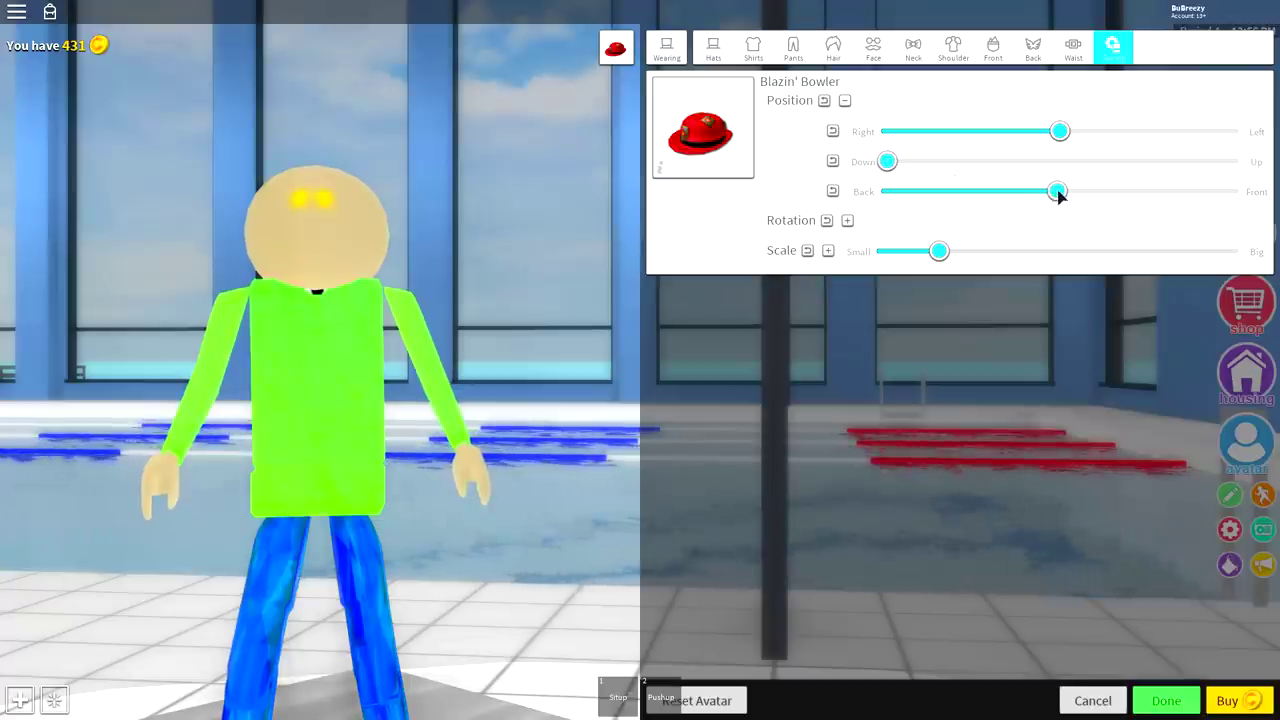
mouse_move(617, 231)
mouse_down()
mouse_move(171, 271)
mouse_move(278, 270)
mouse_up()
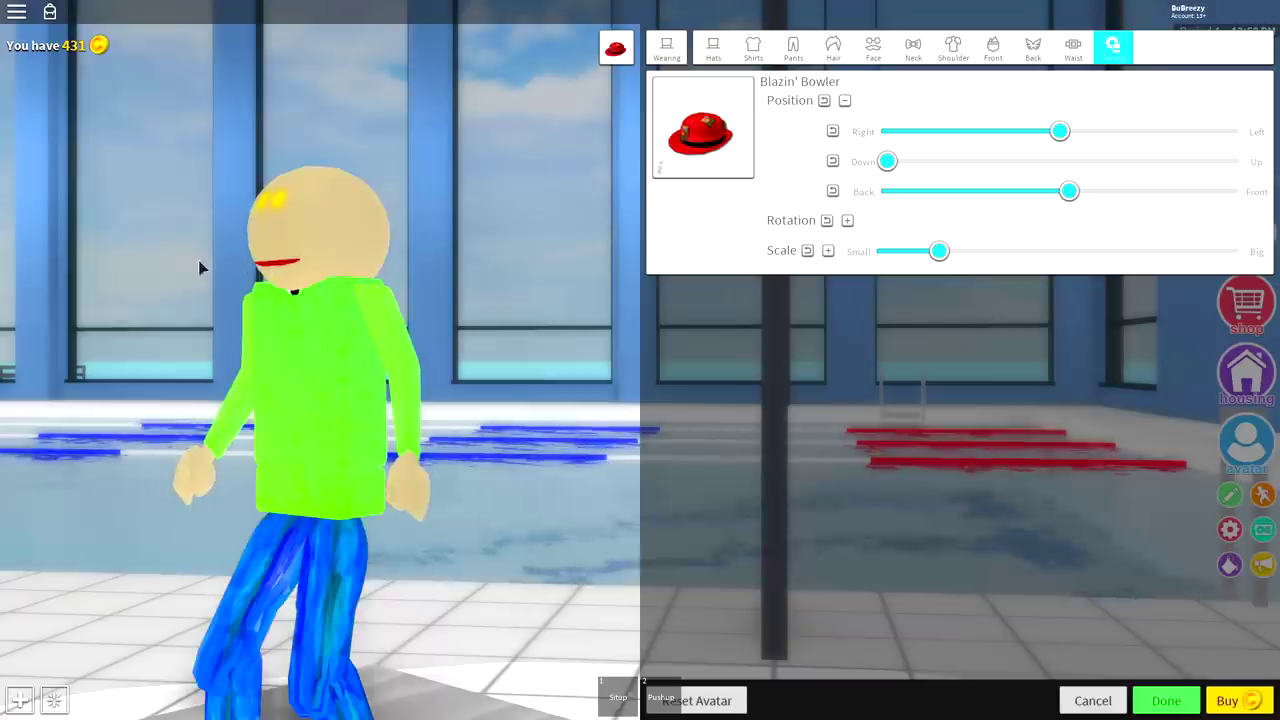
key(Escape)
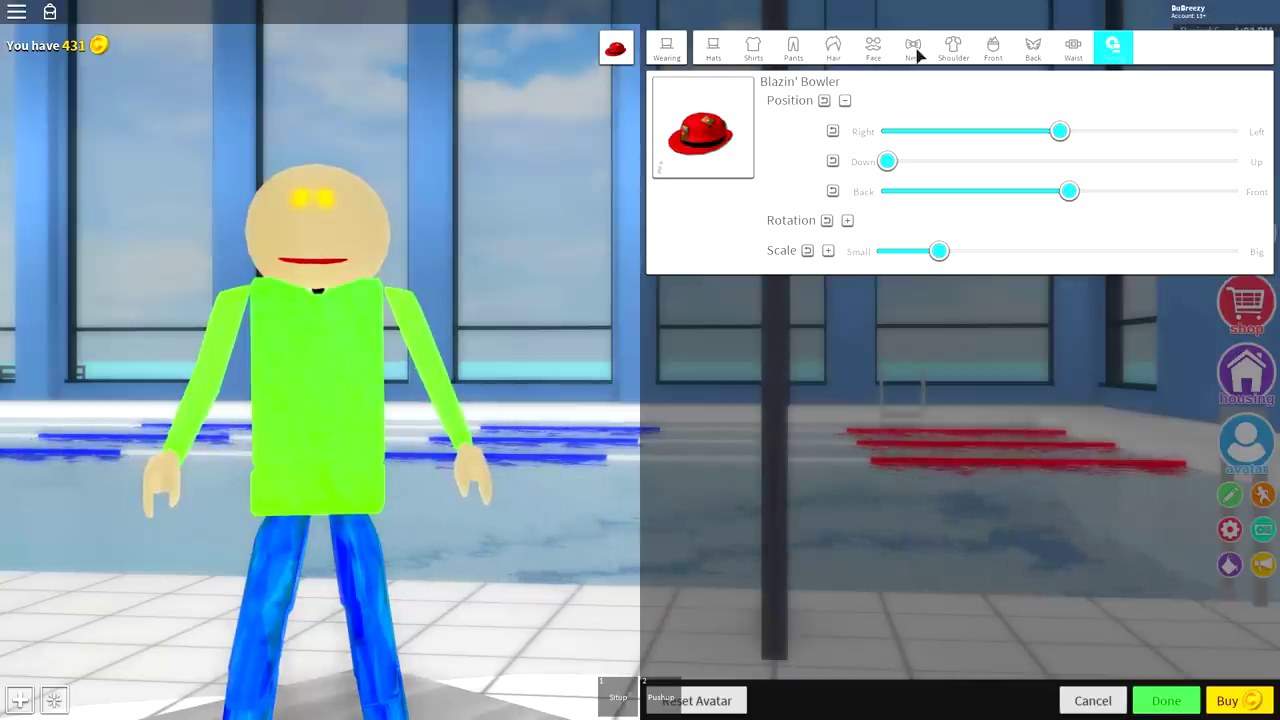
- Search Face accessories for 'funny' and equip the Funny Disguise
click(868, 48)
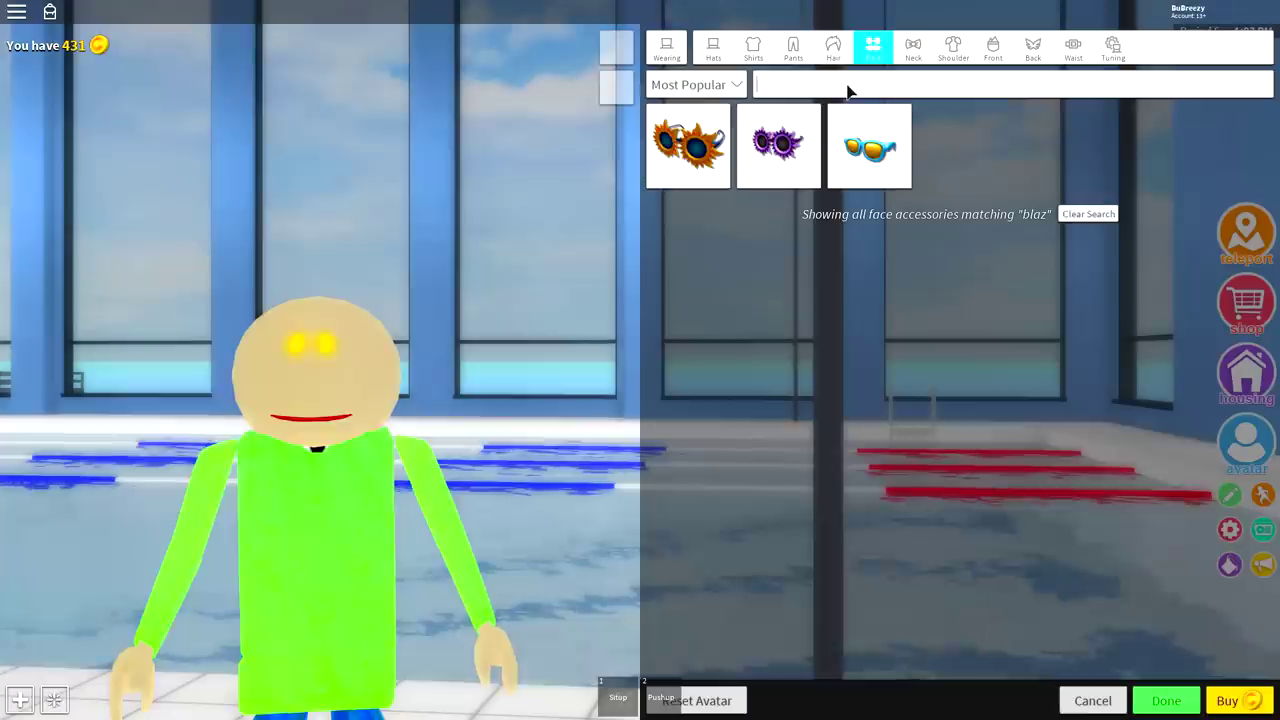
click(847, 88)
text(funny)
key(Return)
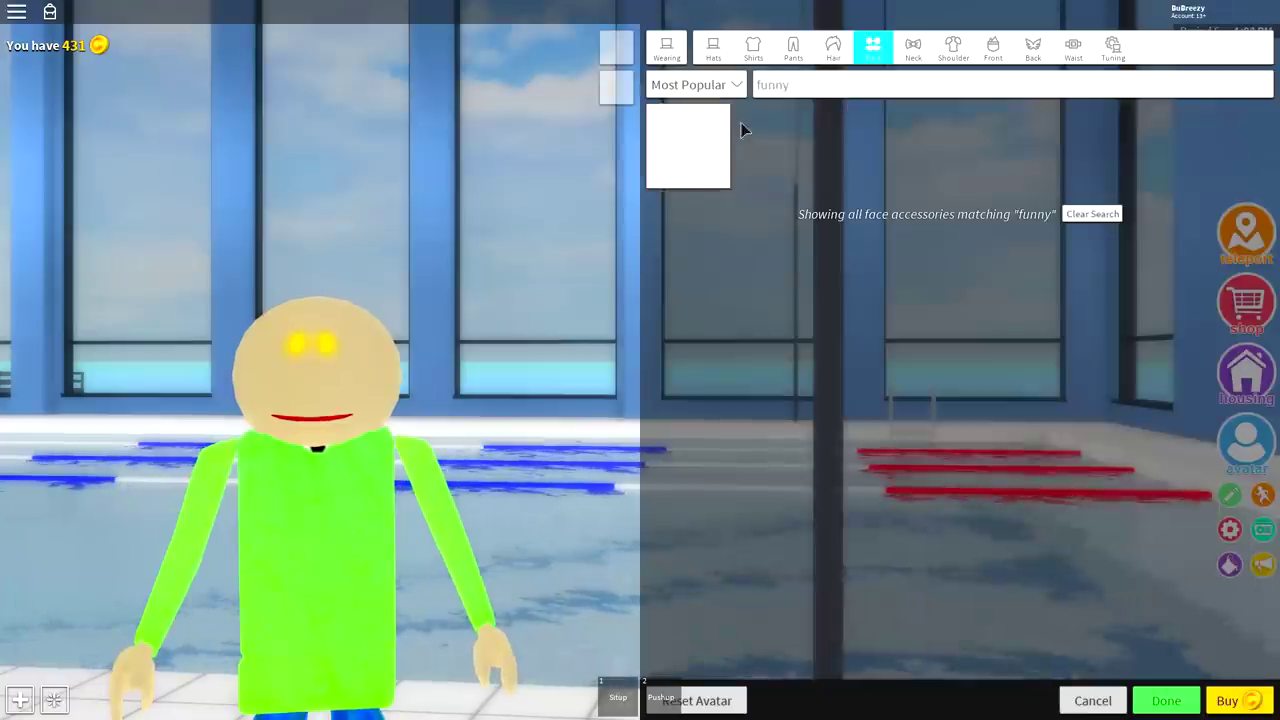
click(662, 178)
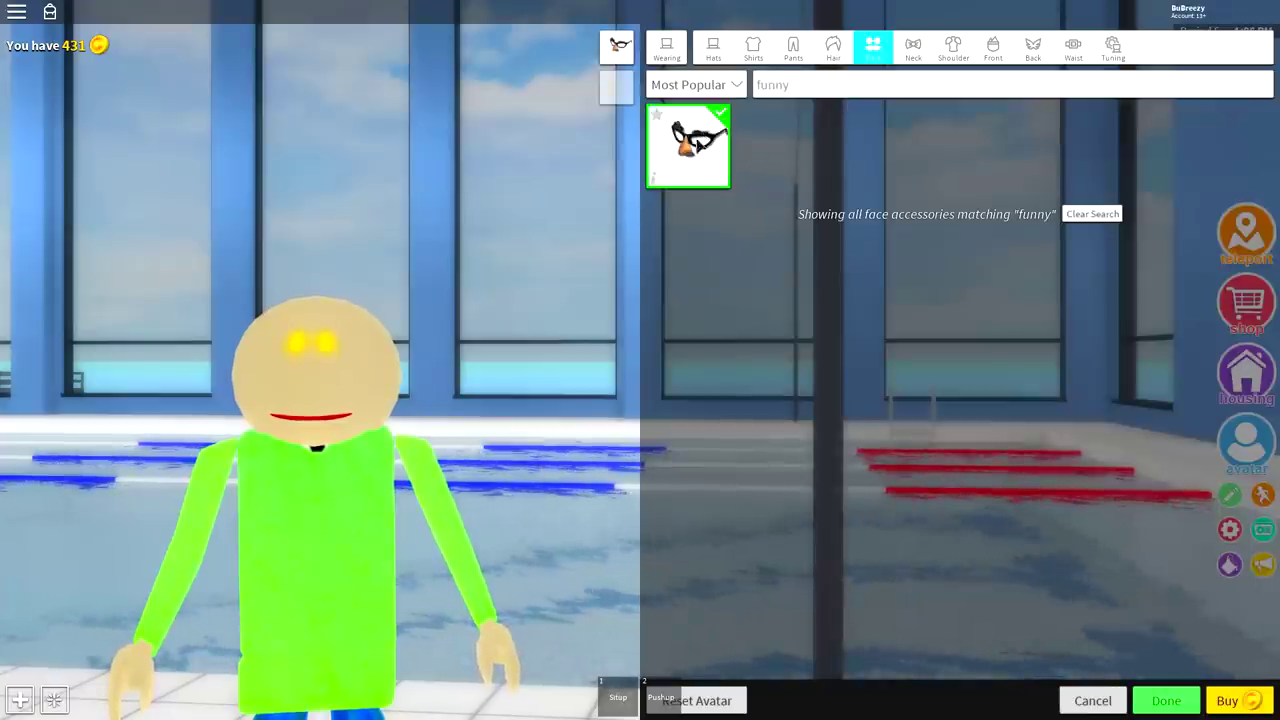
click(658, 177)
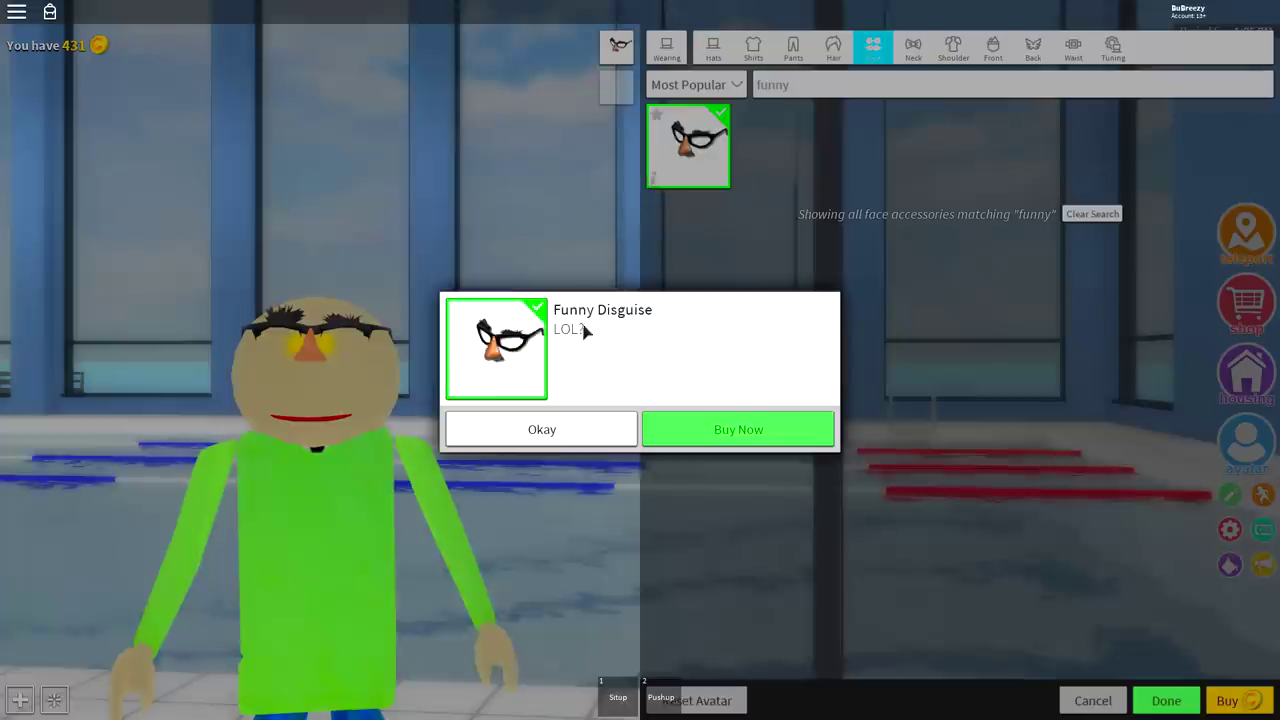
click(551, 432)
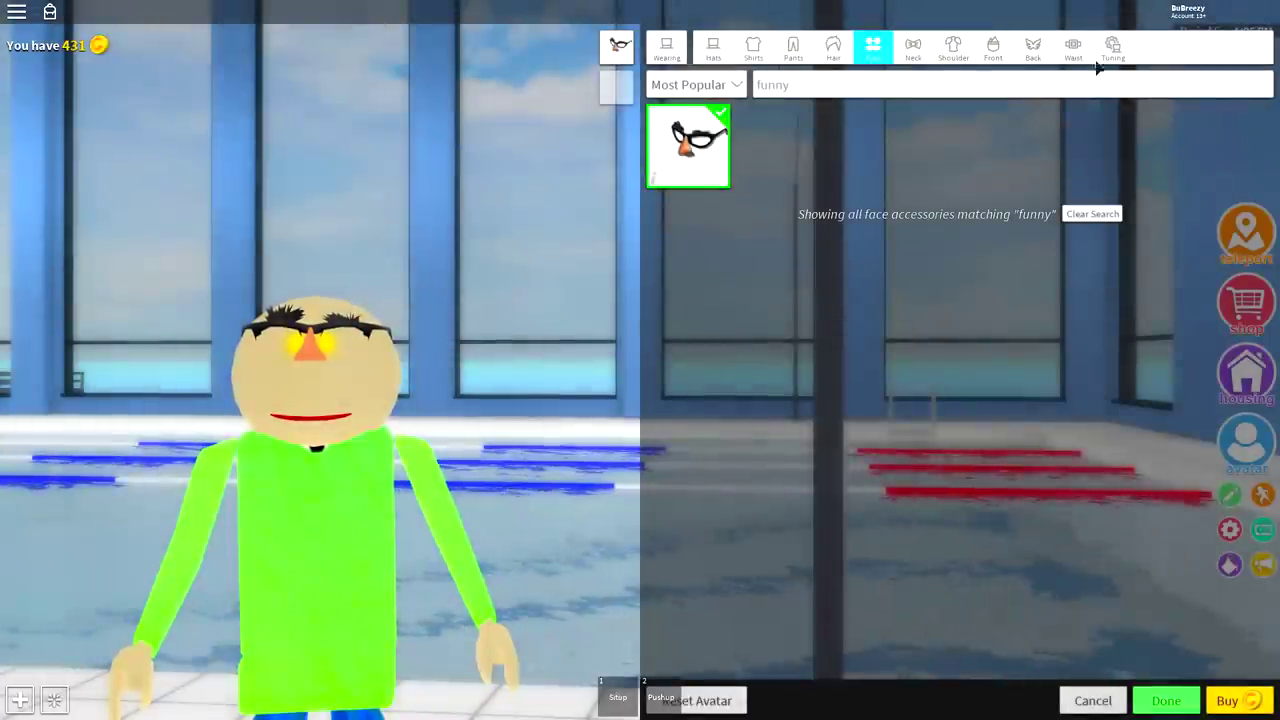
- Resize the Funny Disguise: narrower, thicker and taller
click(1122, 47)
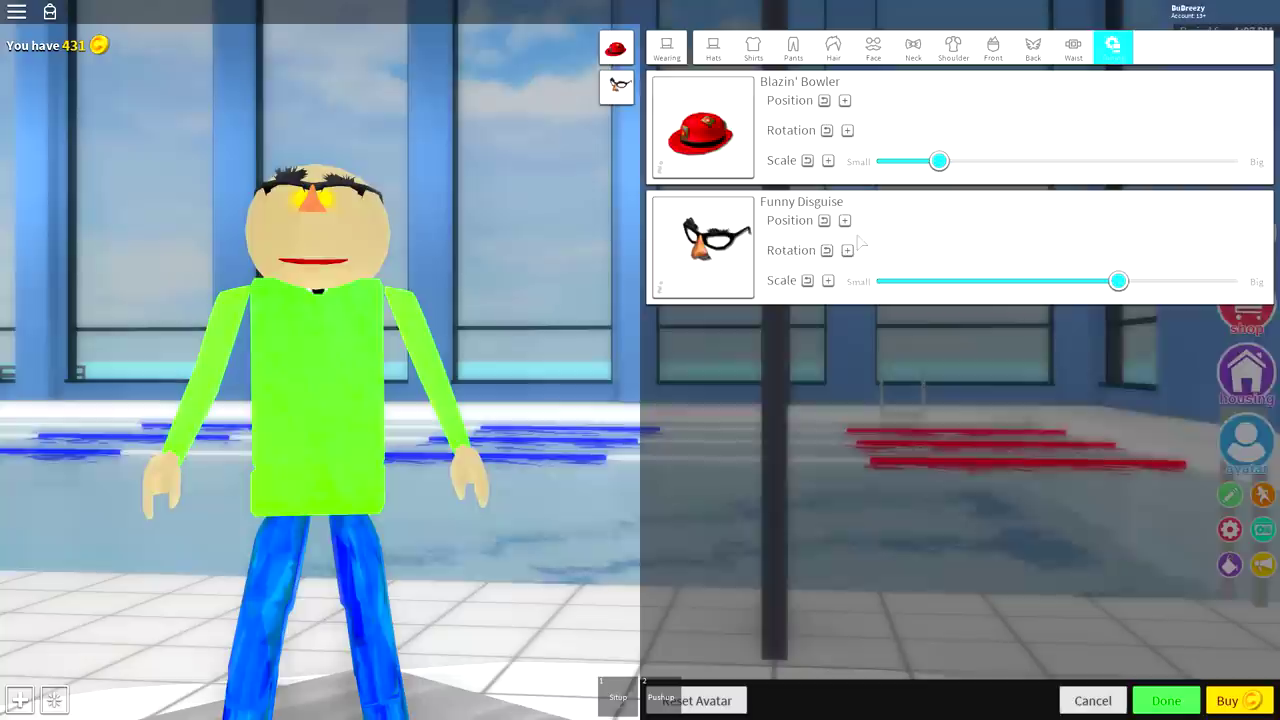
click(844, 220)
click(846, 340)
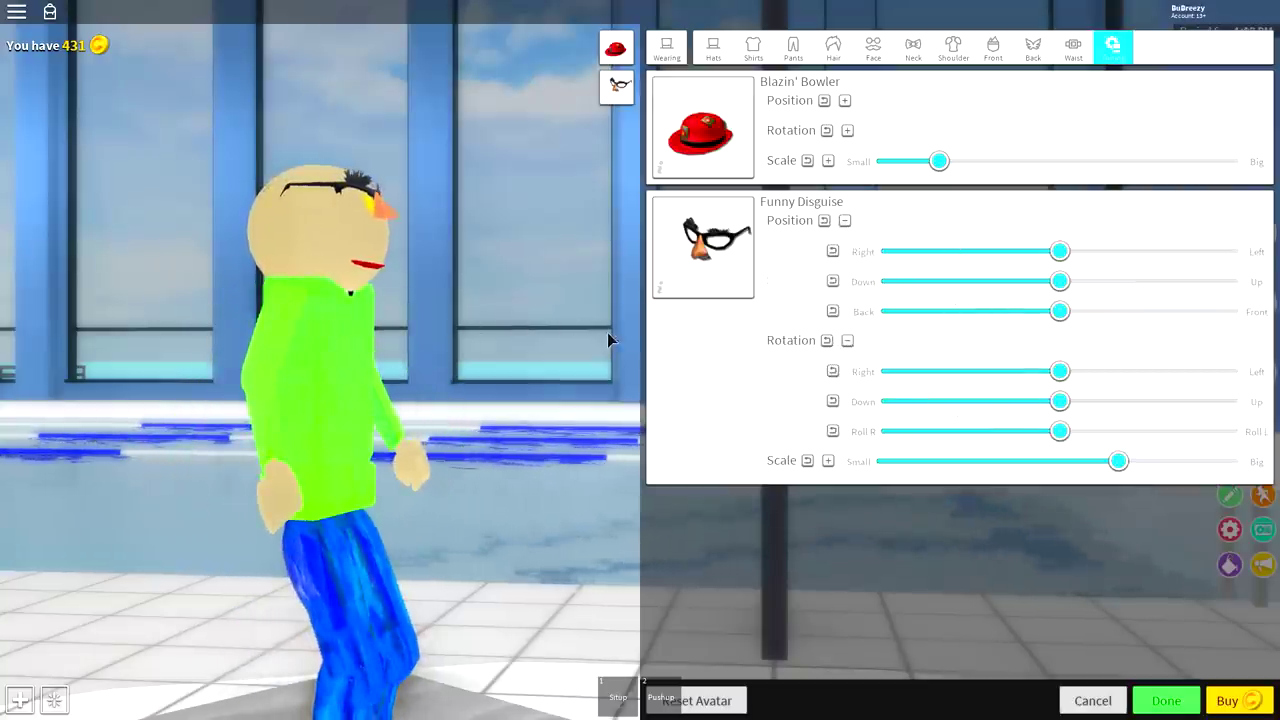
click(828, 460)
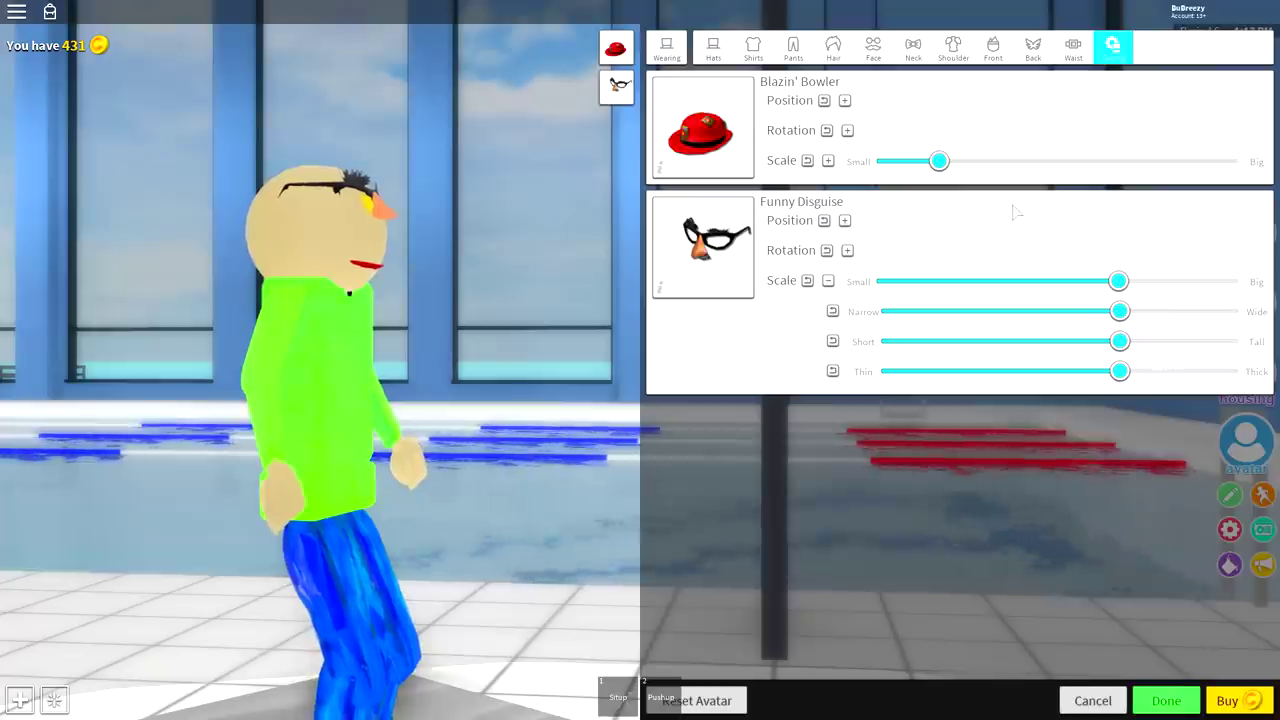
drag(489, 316, 286, 291)
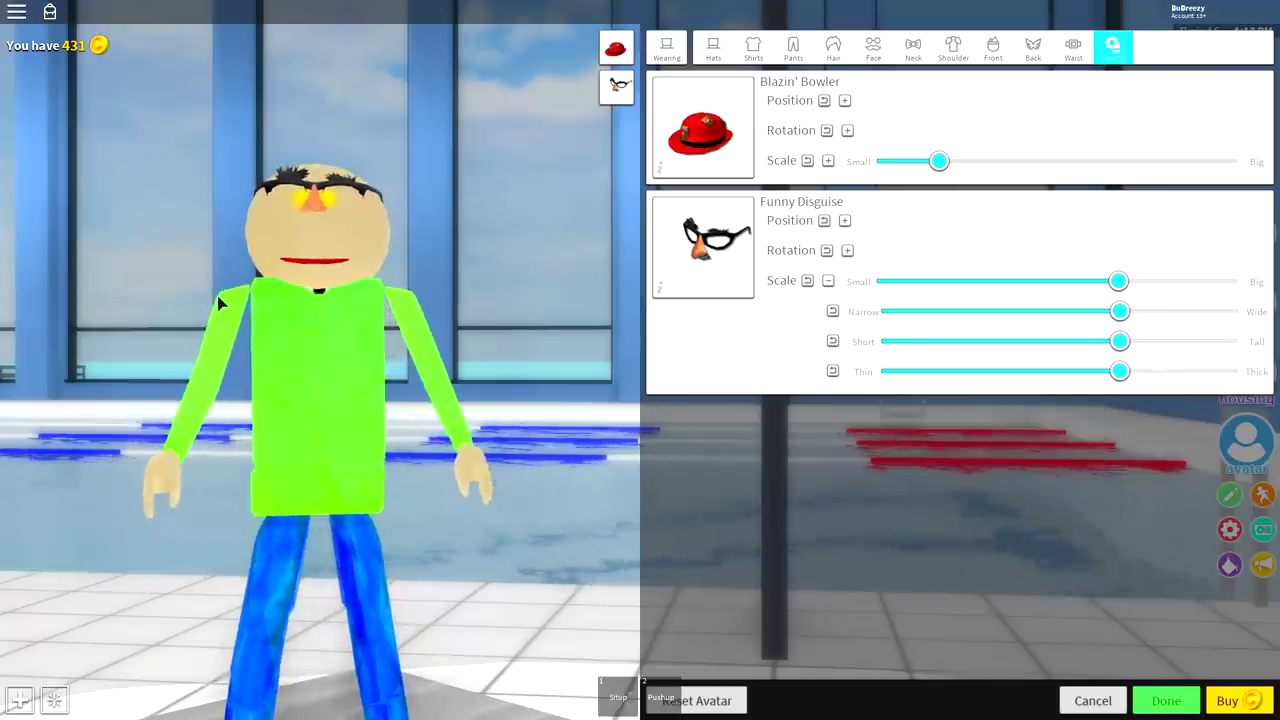
drag(1108, 311, 1028, 340)
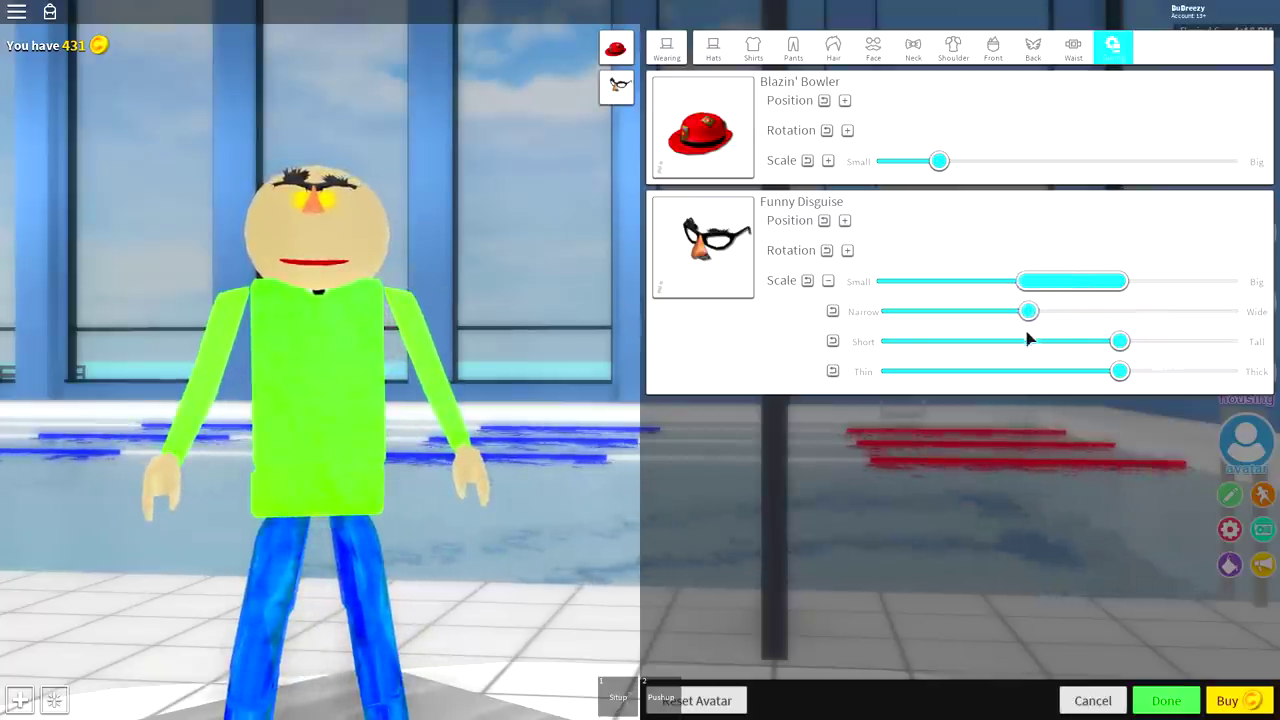
drag(508, 351, 710, 355)
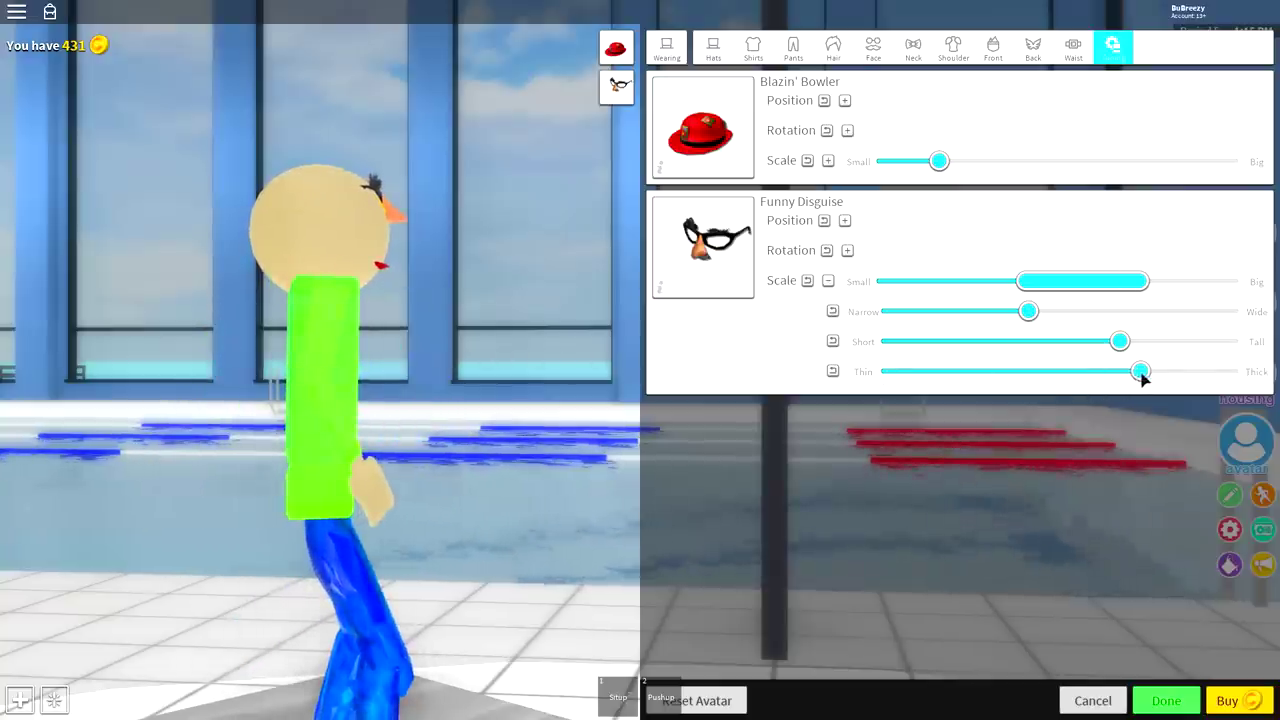
drag(1138, 375, 1239, 371)
drag(1122, 343, 1239, 341)
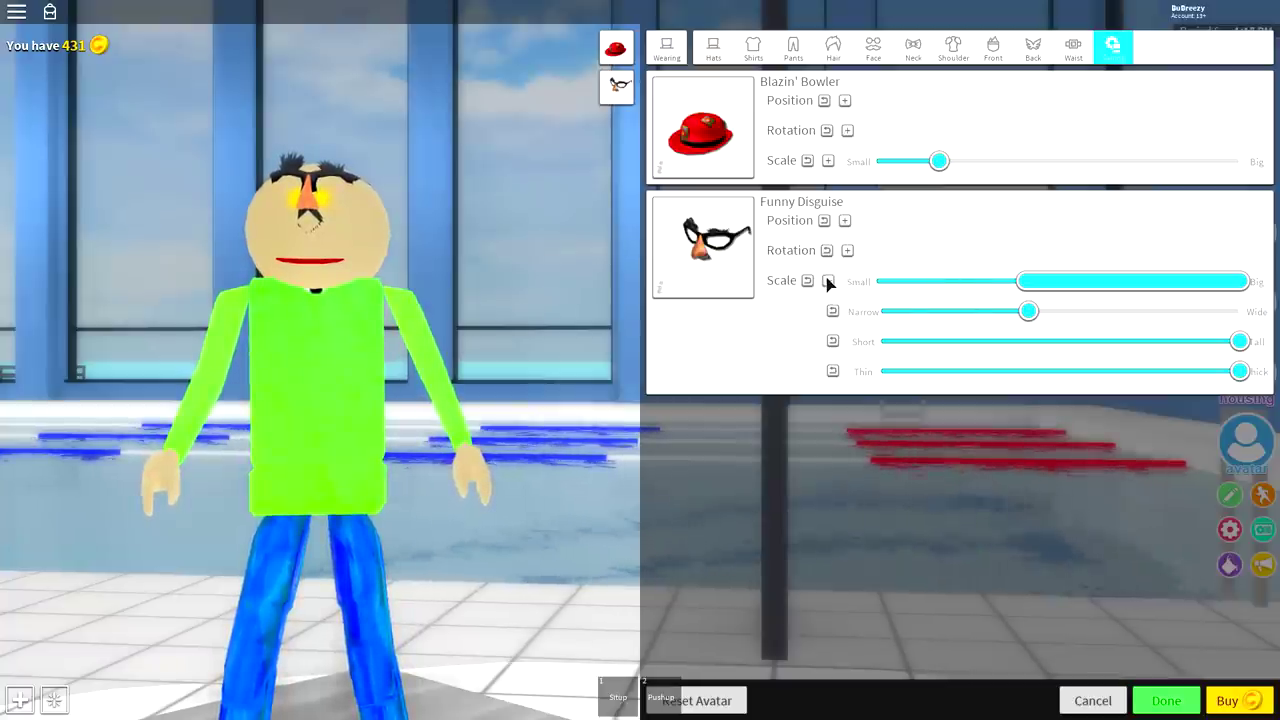
click(828, 282)
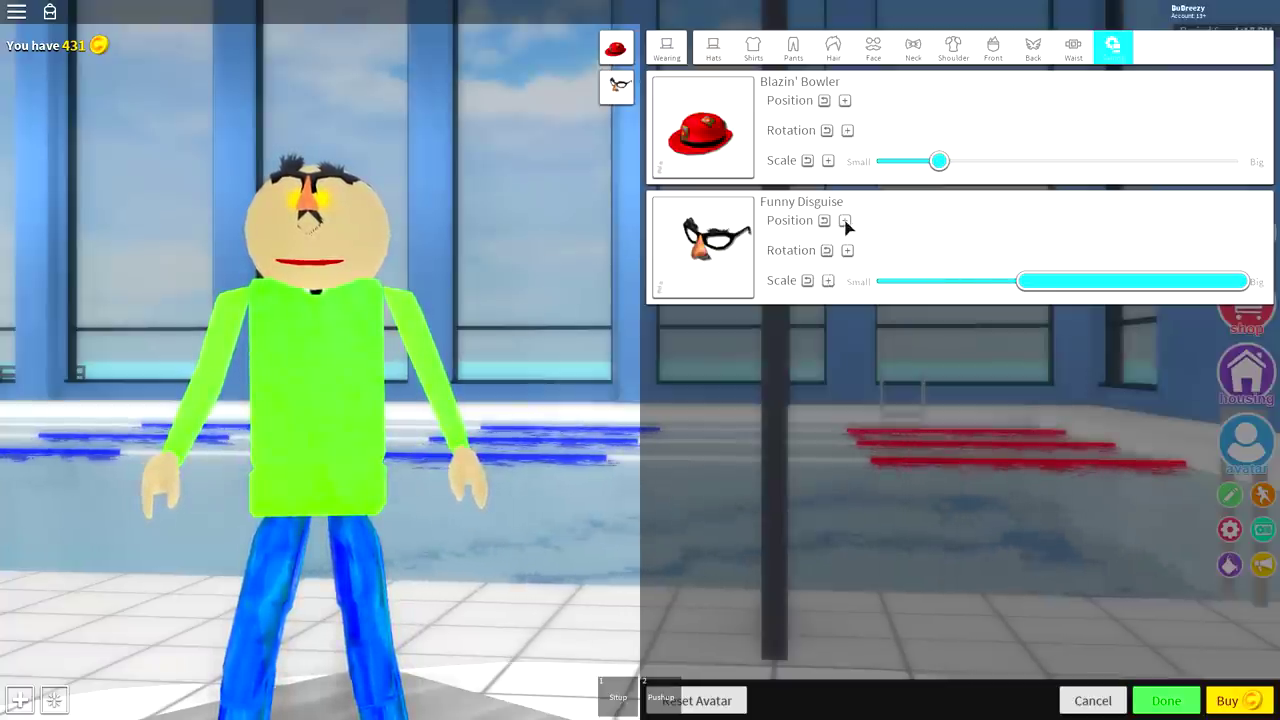
- Lower the Funny Disguise into the head so only the orange nose shows
click(845, 221)
mouse_move(1066, 288)
mouse_down()
mouse_move(1028, 288)
mouse_move(1041, 288)
mouse_move(1048, 318)
mouse_up()
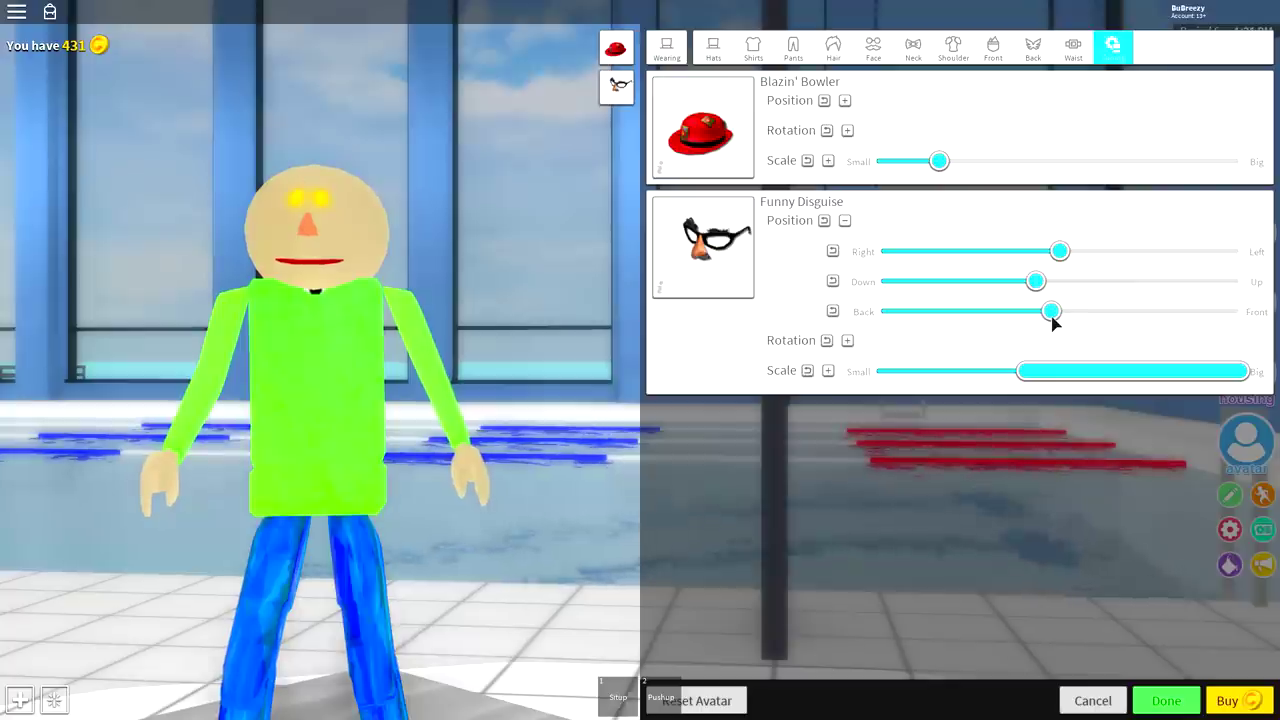
mouse_move(194, 296)
mouse_down()
mouse_move(457, 330)
mouse_move(260, 320)
mouse_move(497, 336)
mouse_up()
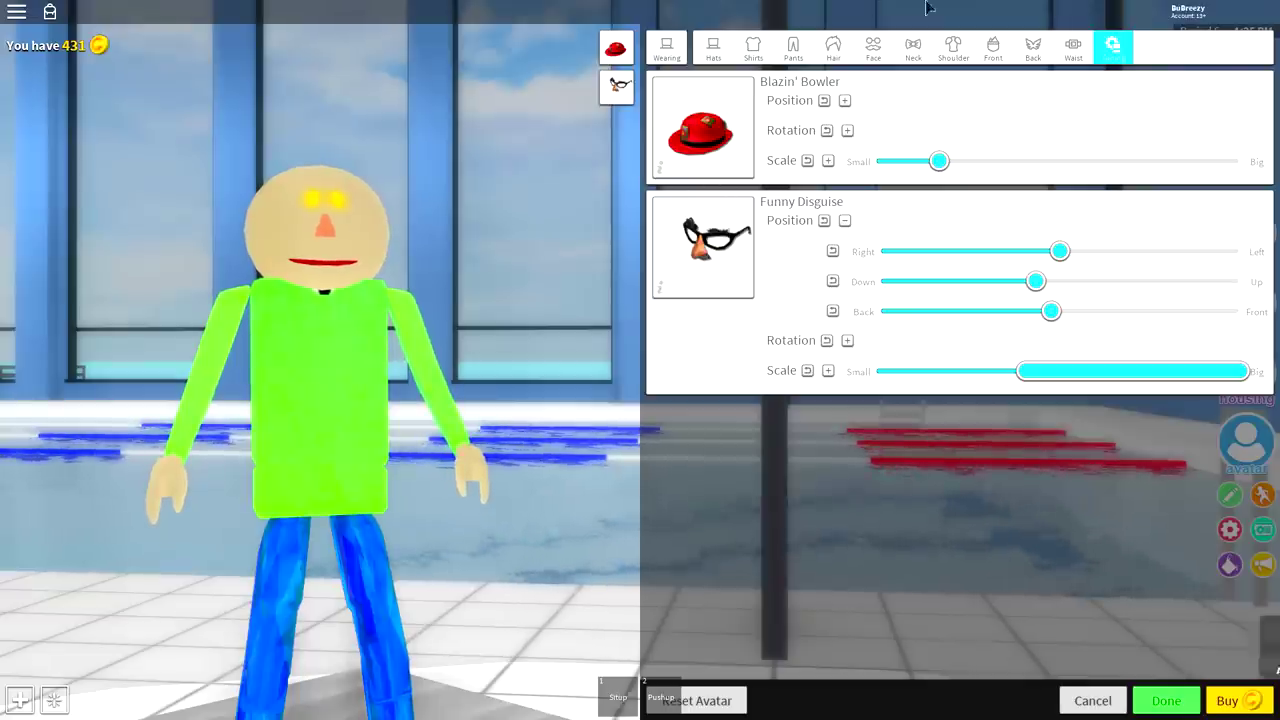
click(870, 48)
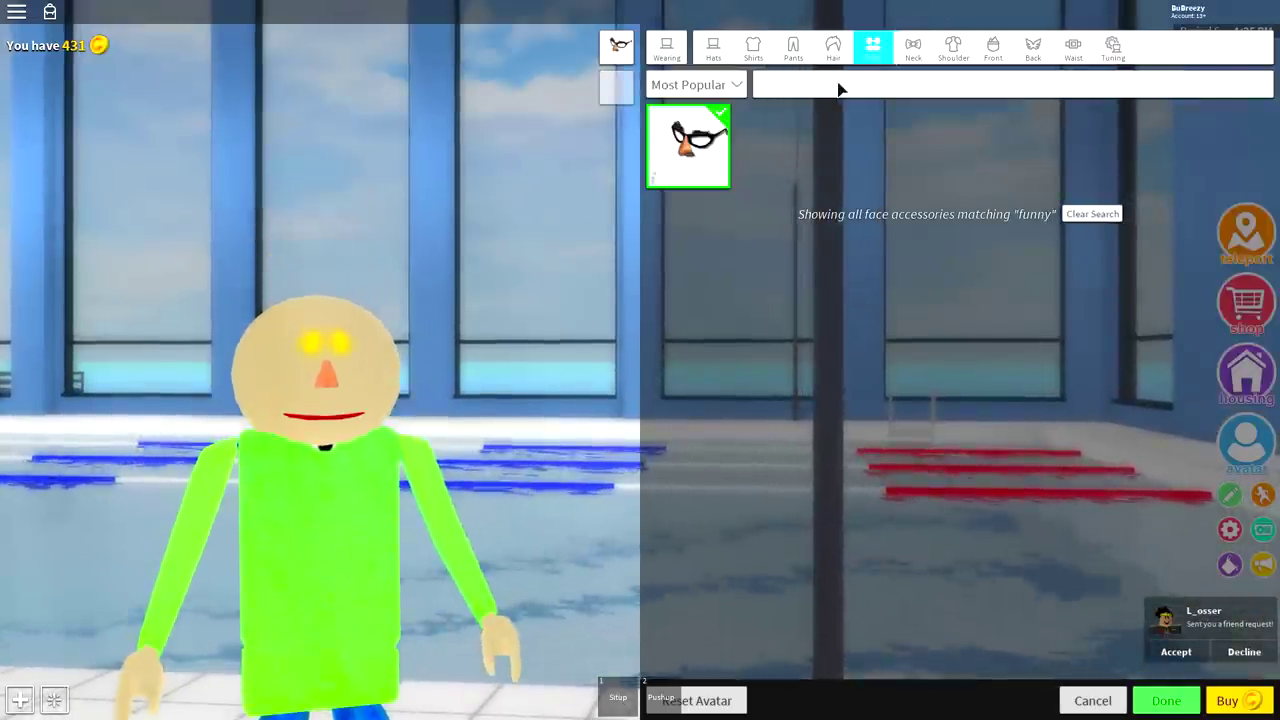
- Search Face accessories for 'eye pop' and equip the Eye Poppers
click(838, 86)
text(eye pop)
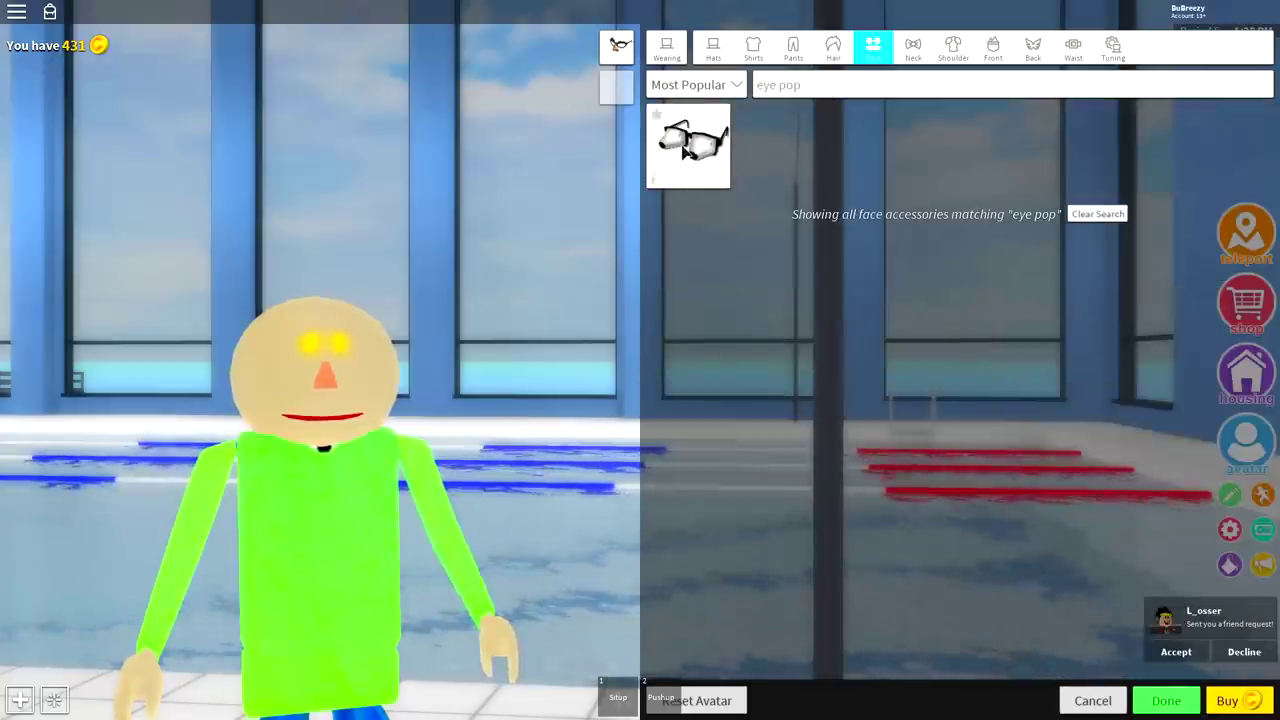
click(676, 152)
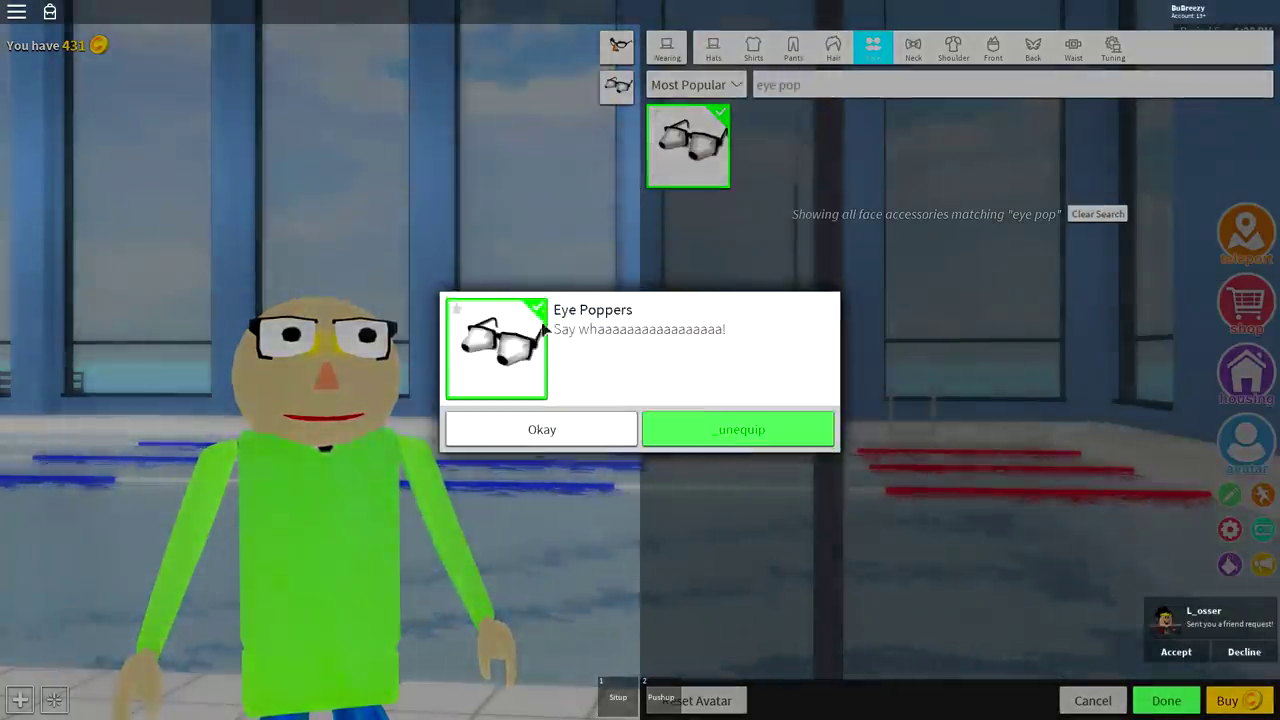
click(541, 353)
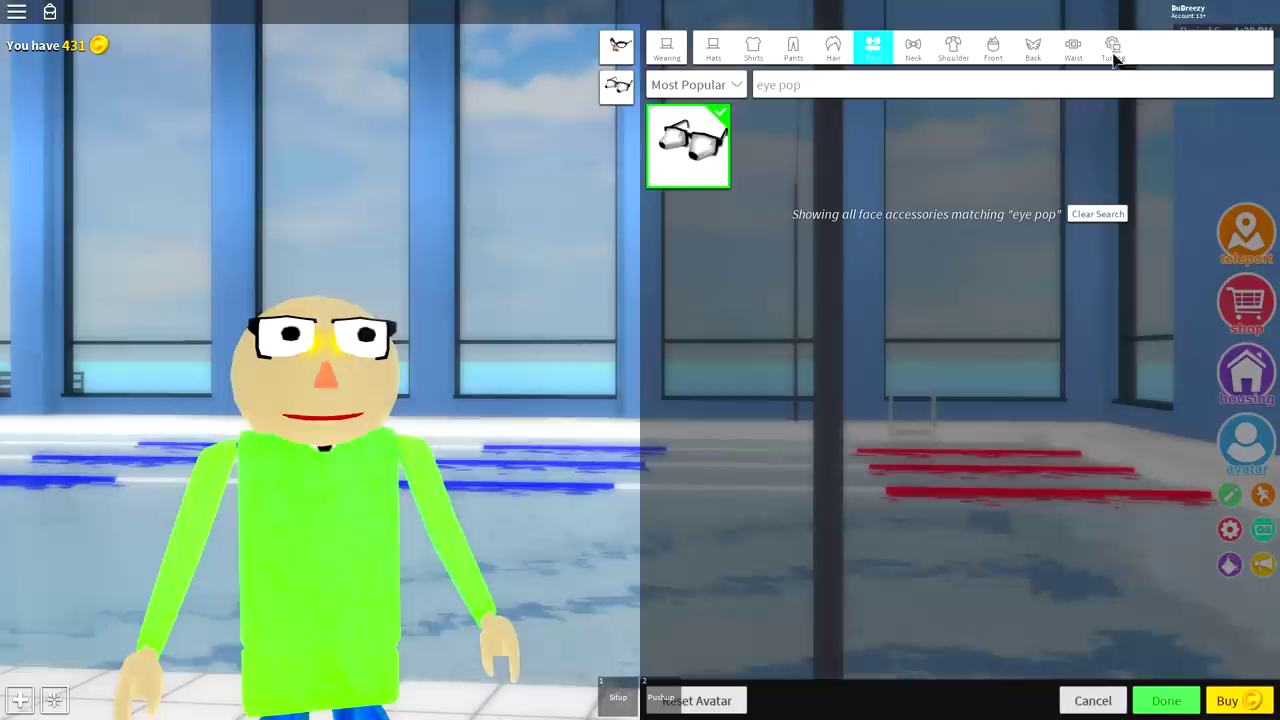
mouse_move(213, 307)
mouse_down()
mouse_move(574, 391)
mouse_move(274, 448)
mouse_up()
- Shrink the Eye Poppers, push them back into the head, and thicken them to bulge
click(1113, 46)
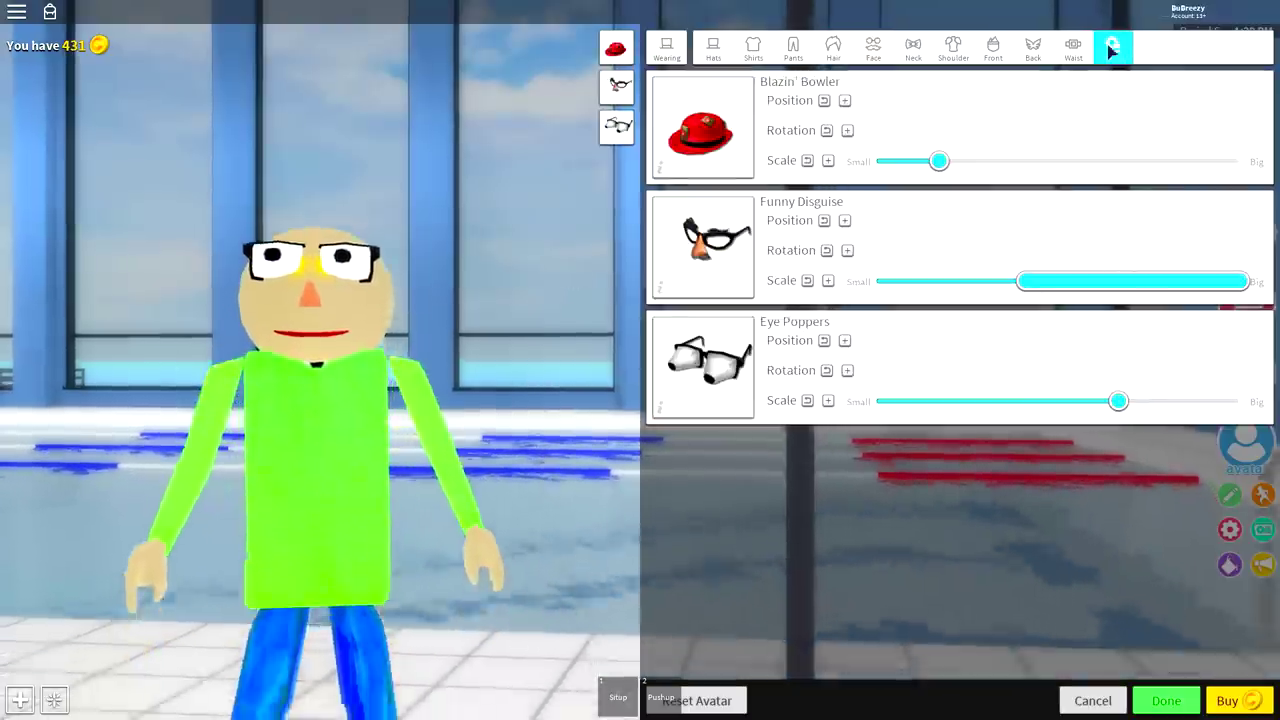
drag(1115, 401, 1040, 401)
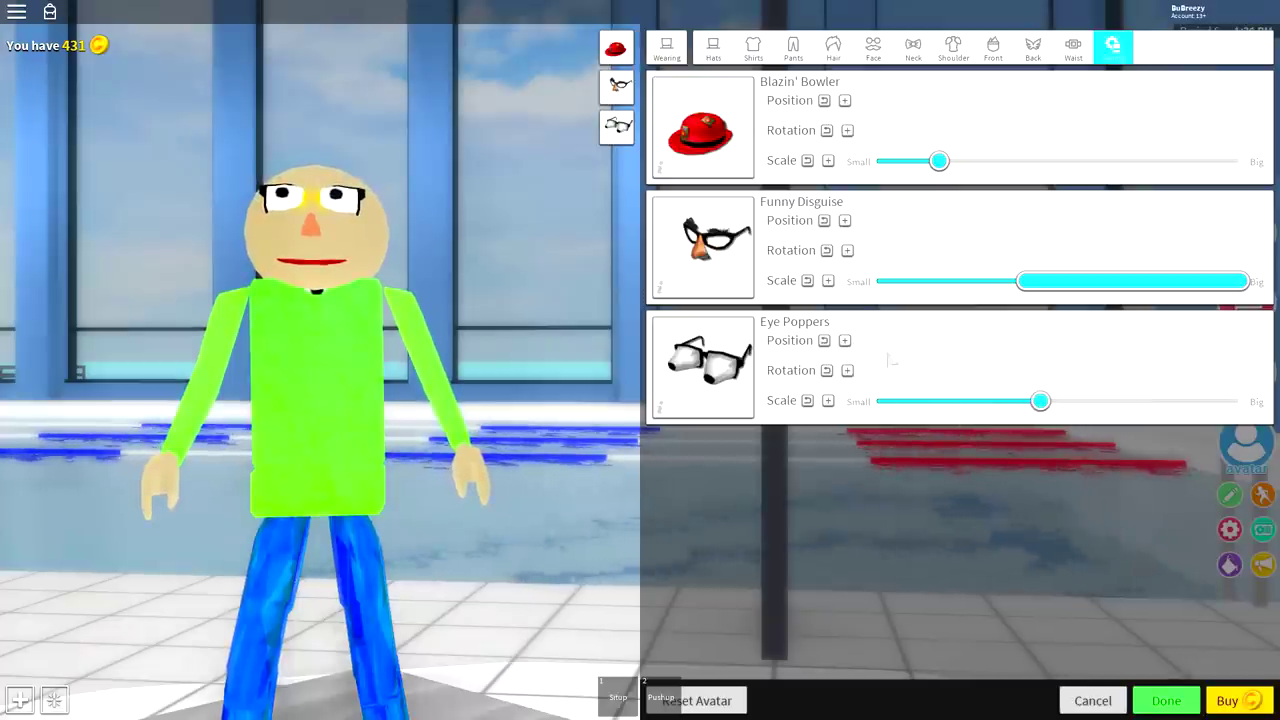
click(844, 340)
drag(1052, 428, 1040, 432)
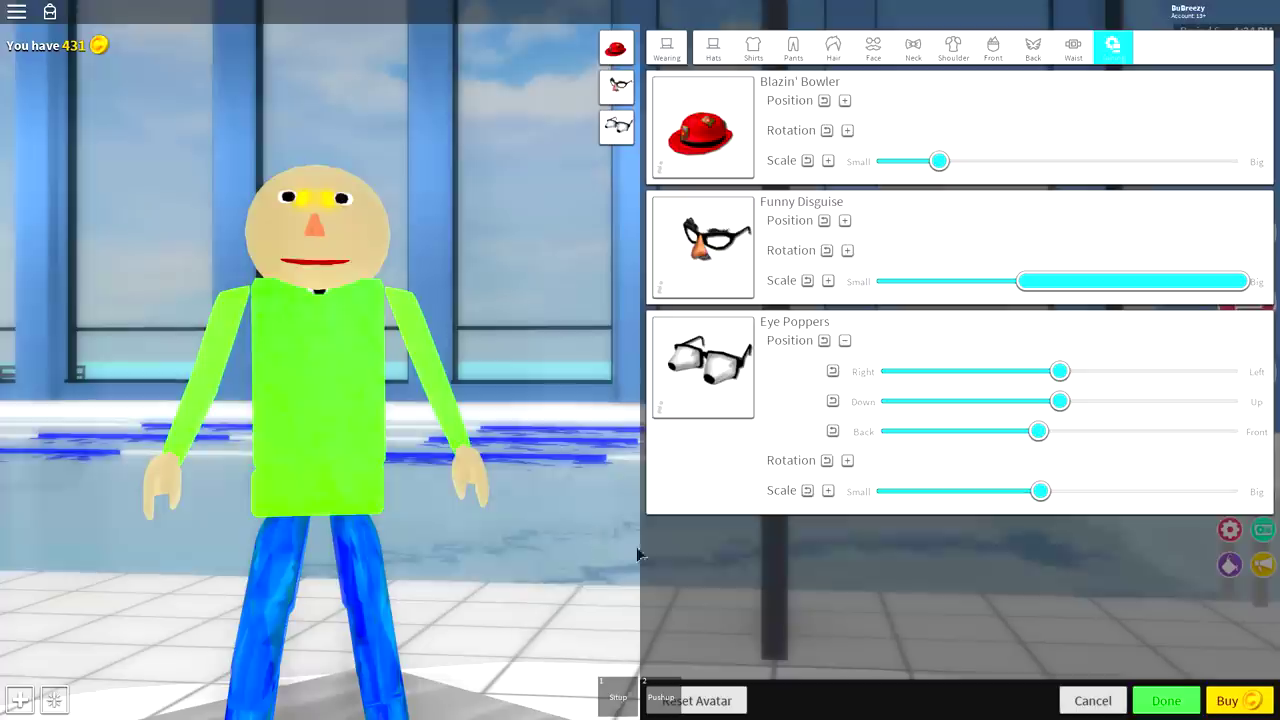
click(828, 490)
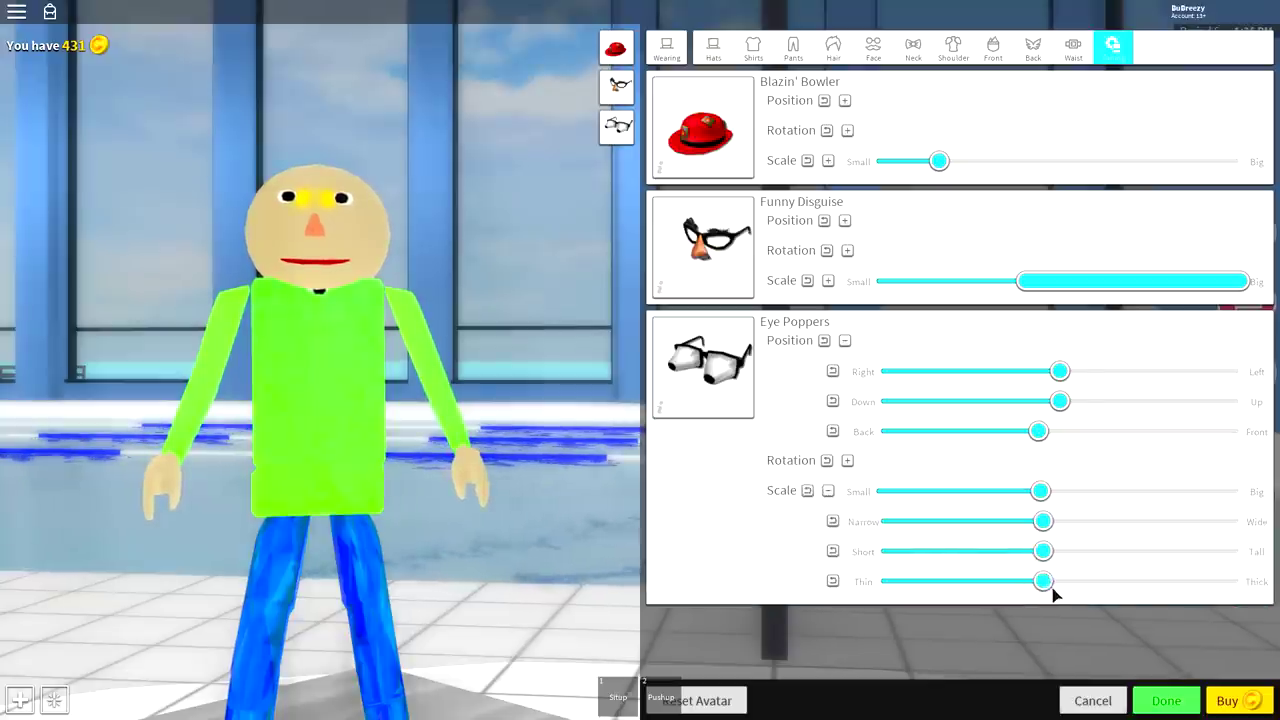
drag(1043, 581, 1258, 582)
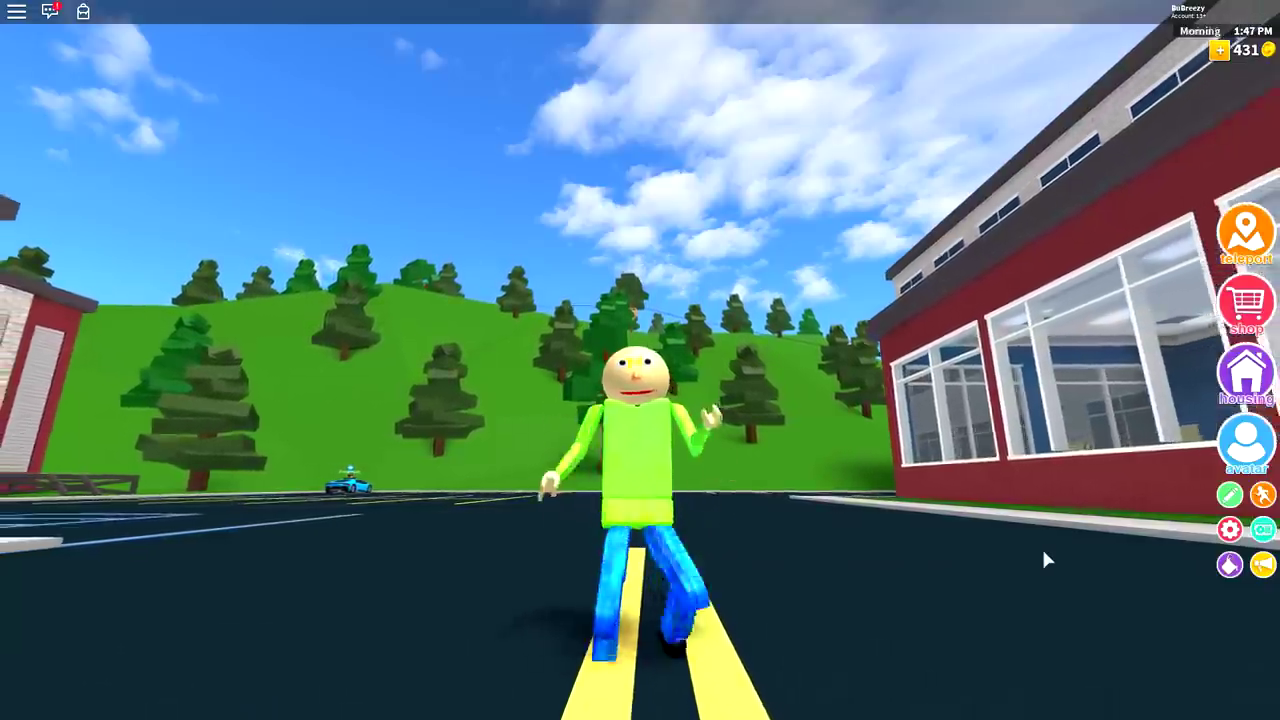
- Walk the Baldi avatar down the street past the school buildings
key(s)
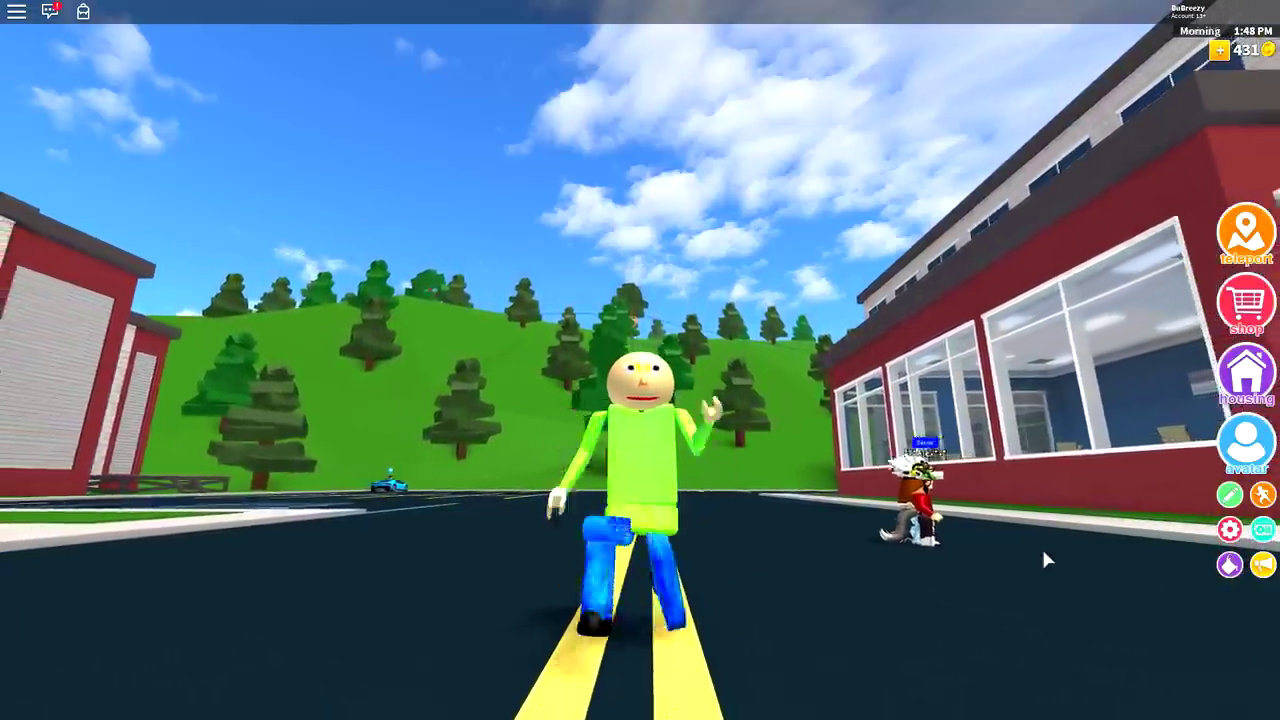
key(s)
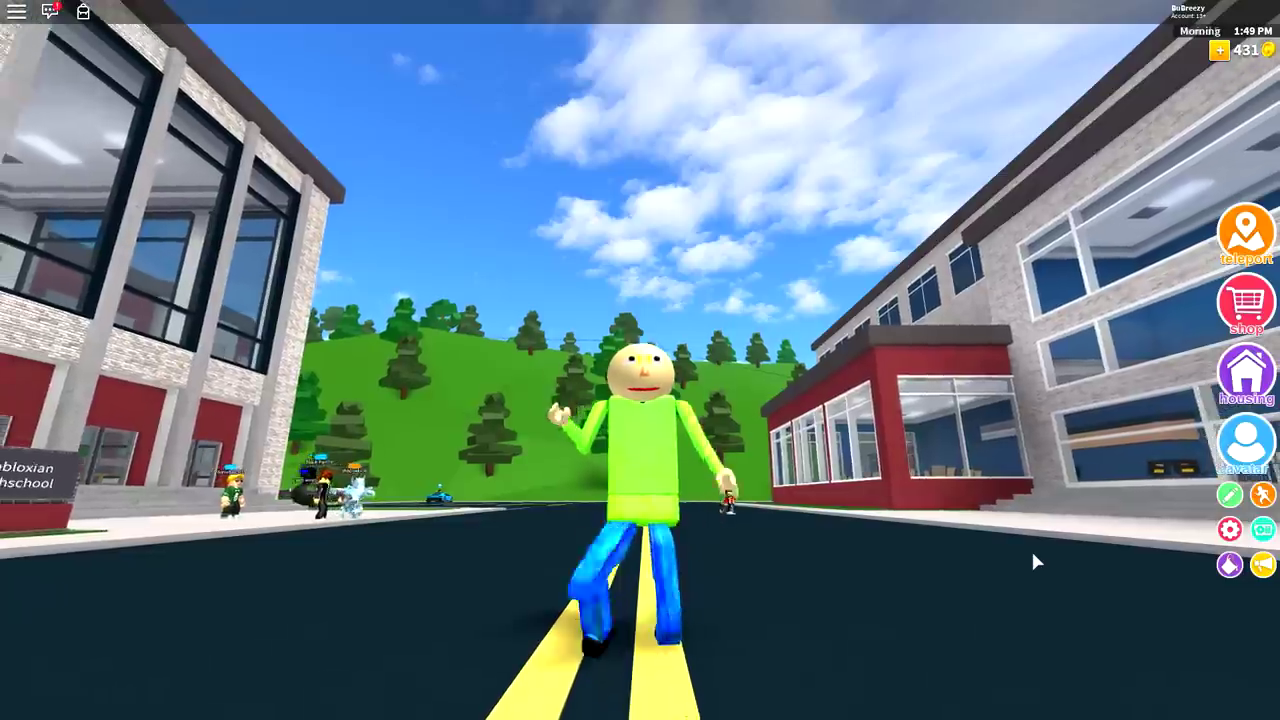